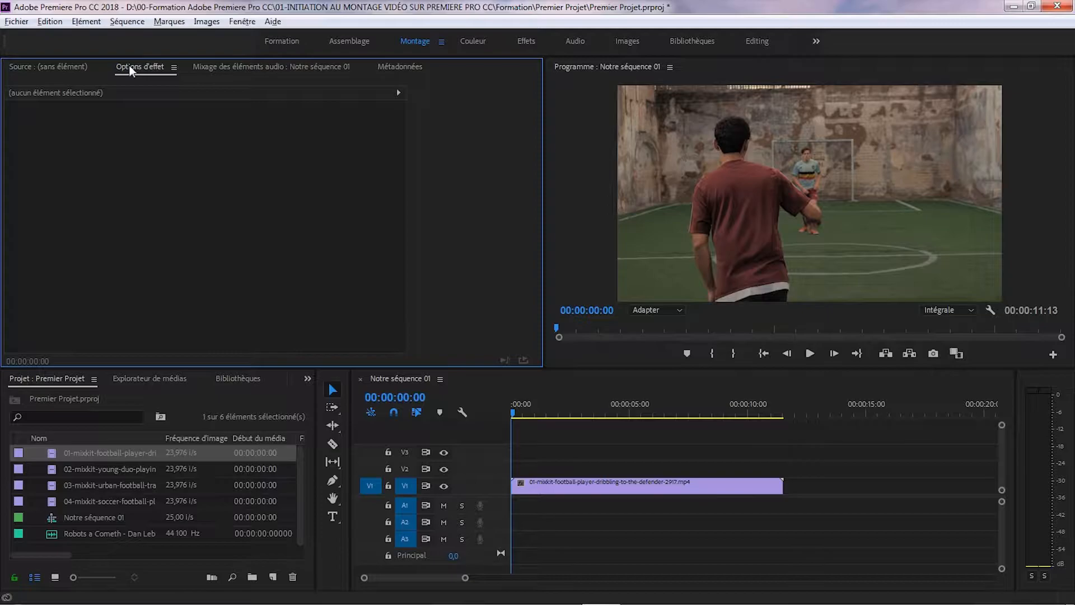
# - Close the Options d'effet panel and bring it back into the workspace
pyautogui.click(176, 69)
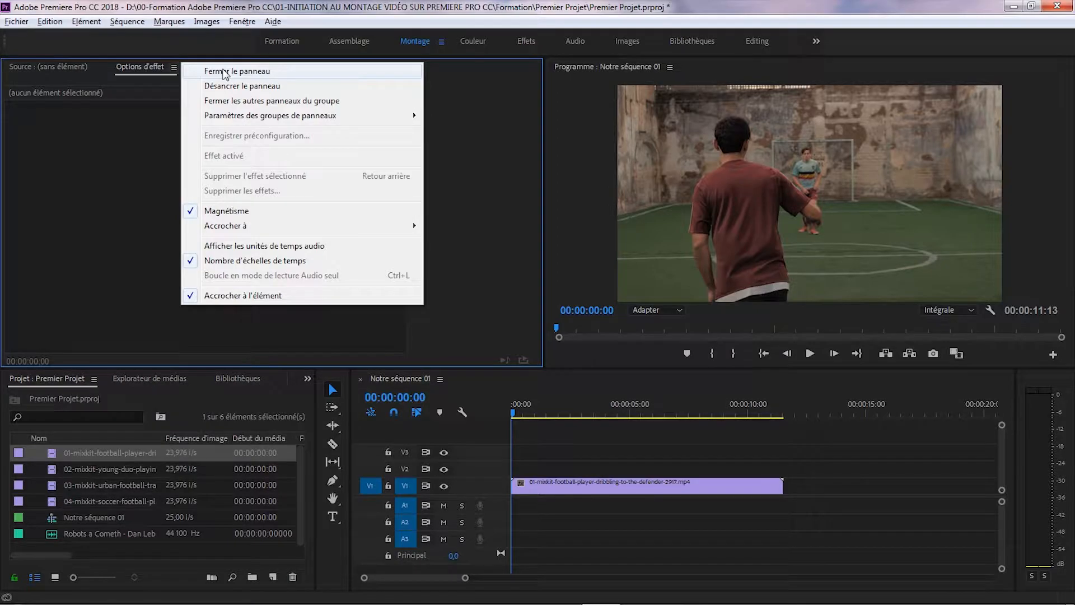
pyautogui.click(224, 72)
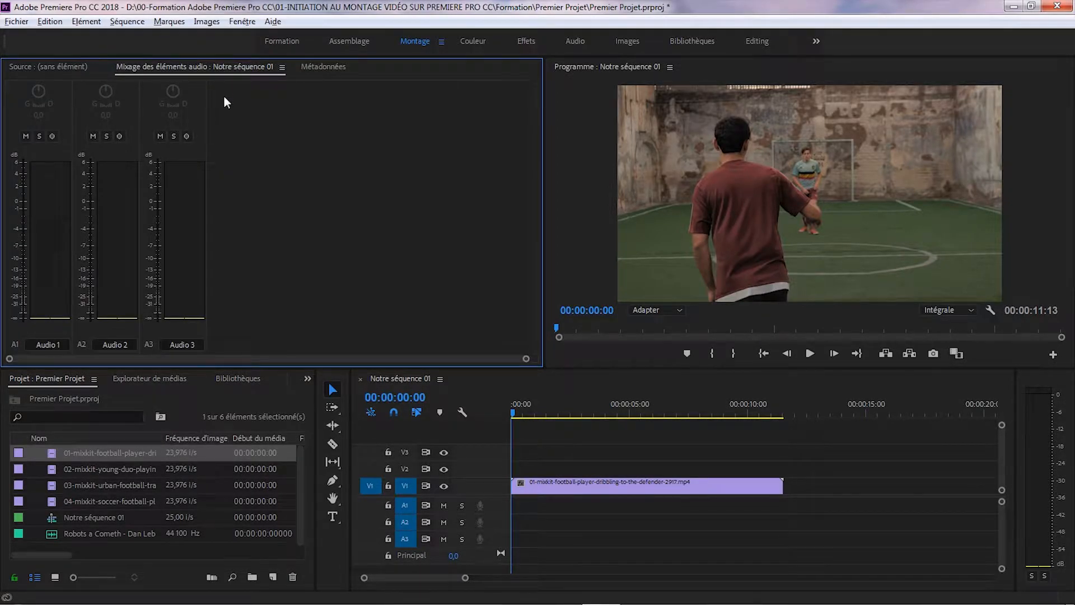
pyautogui.click(243, 22)
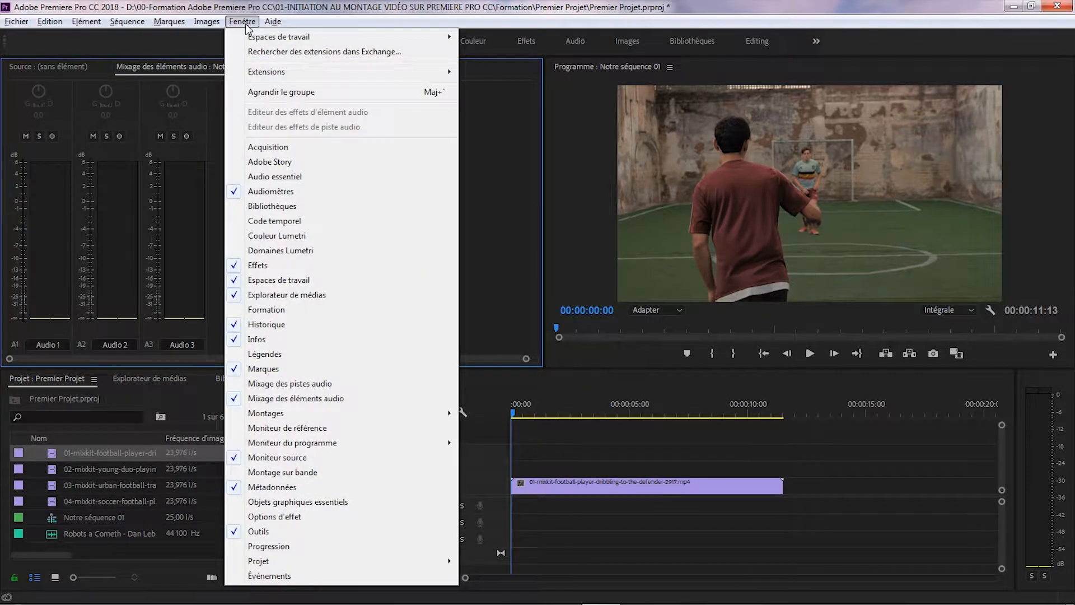
pyautogui.click(285, 517)
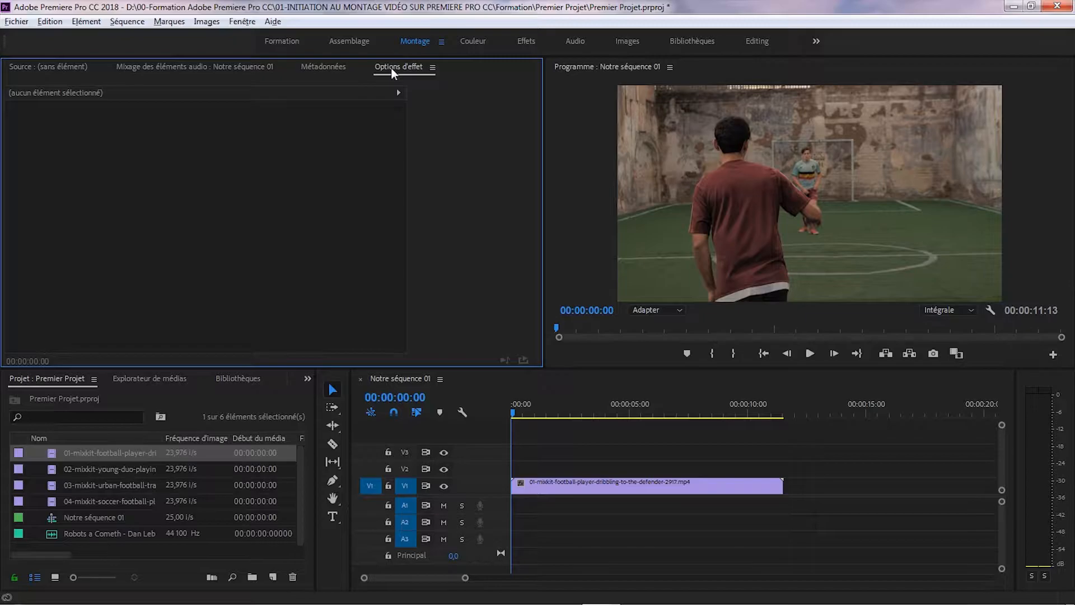
# - Show the effect options of the 01-mixkit-football-player clip on V1 and enlarge their keyframe timeline area
pyautogui.click(622, 486)
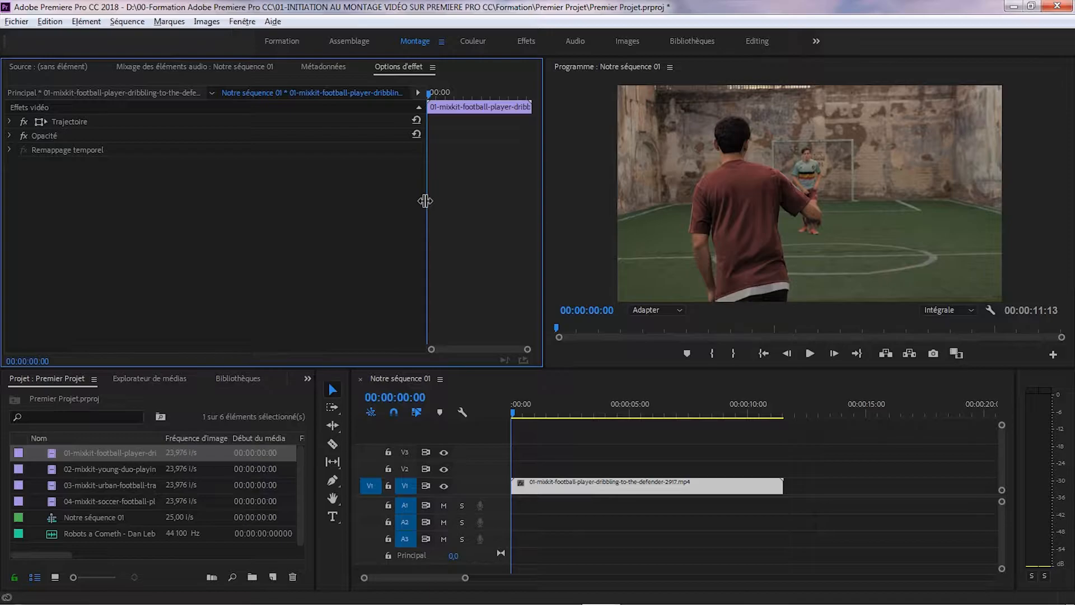
pyautogui.moveTo(426, 201); pyautogui.dragTo(263, 202)
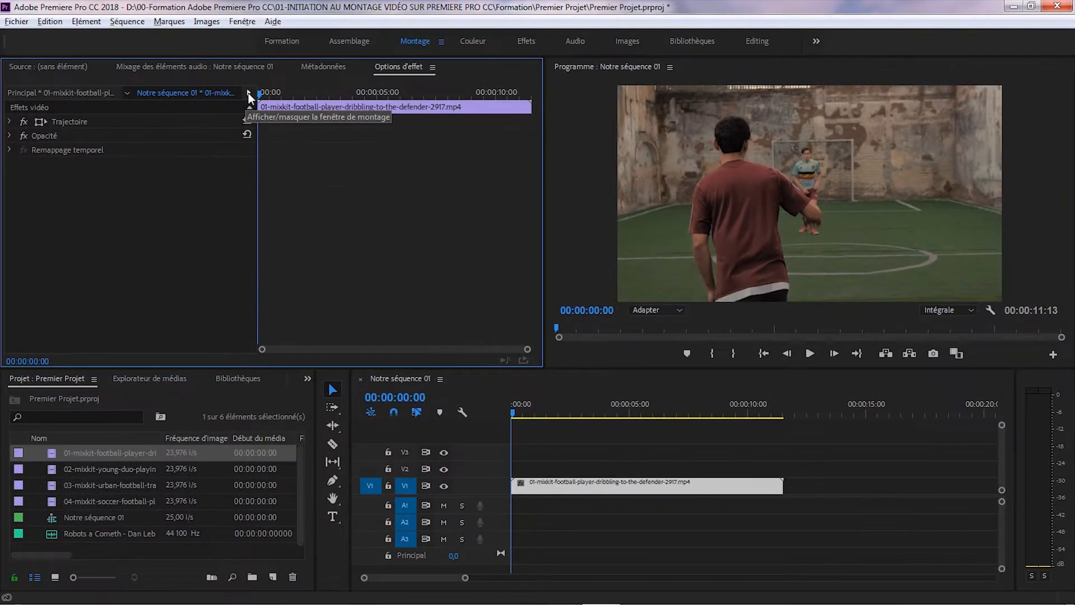
# - Toggle the effect options' timeline area and the Effets vidéo section off and back on
pyautogui.click(409, 101)
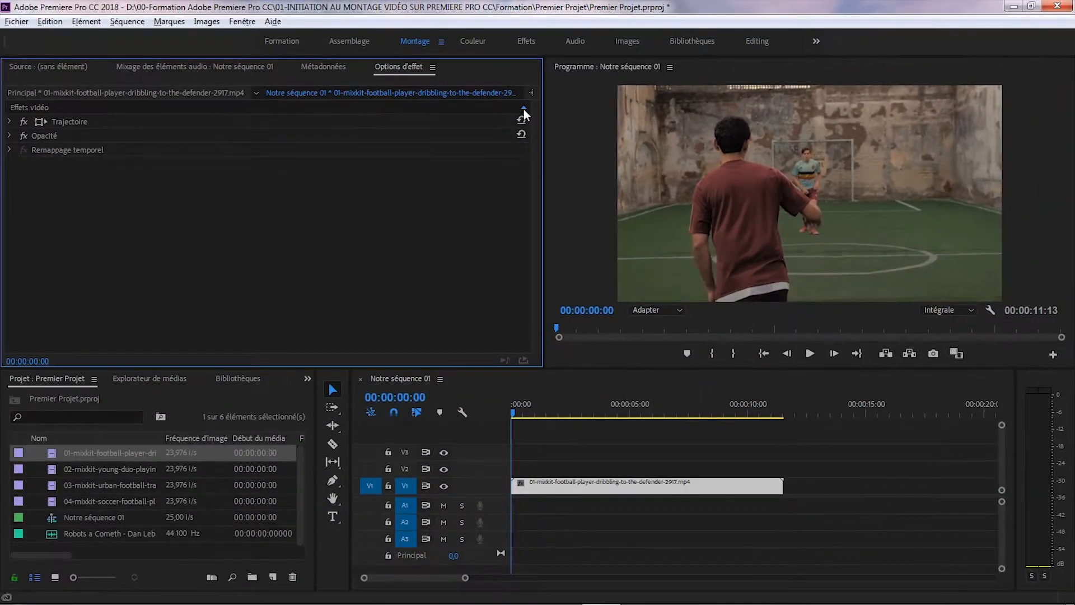
pyautogui.click(524, 109)
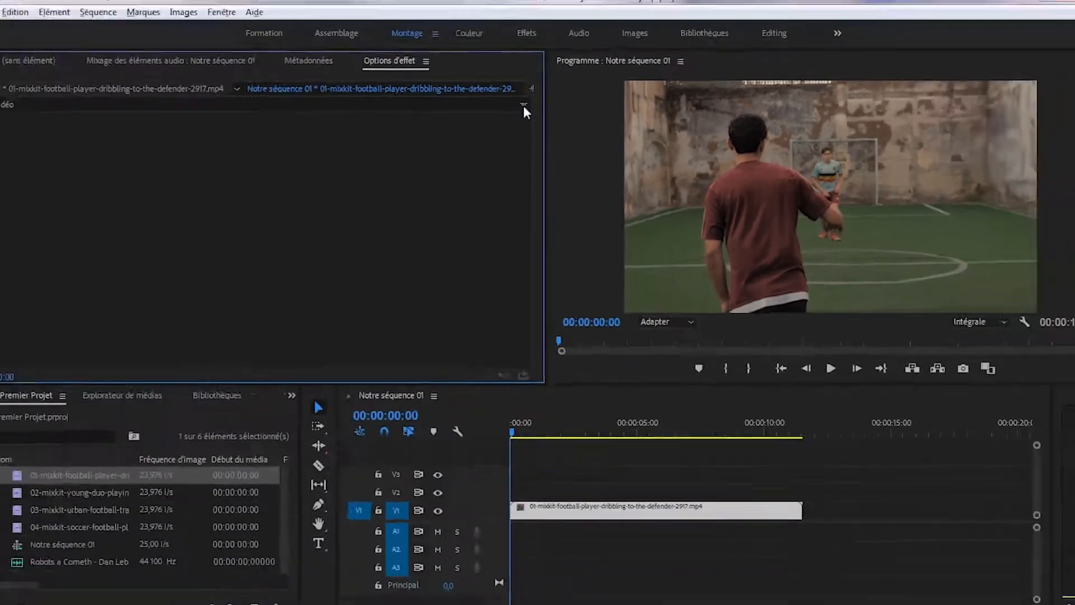
pyautogui.click(524, 106)
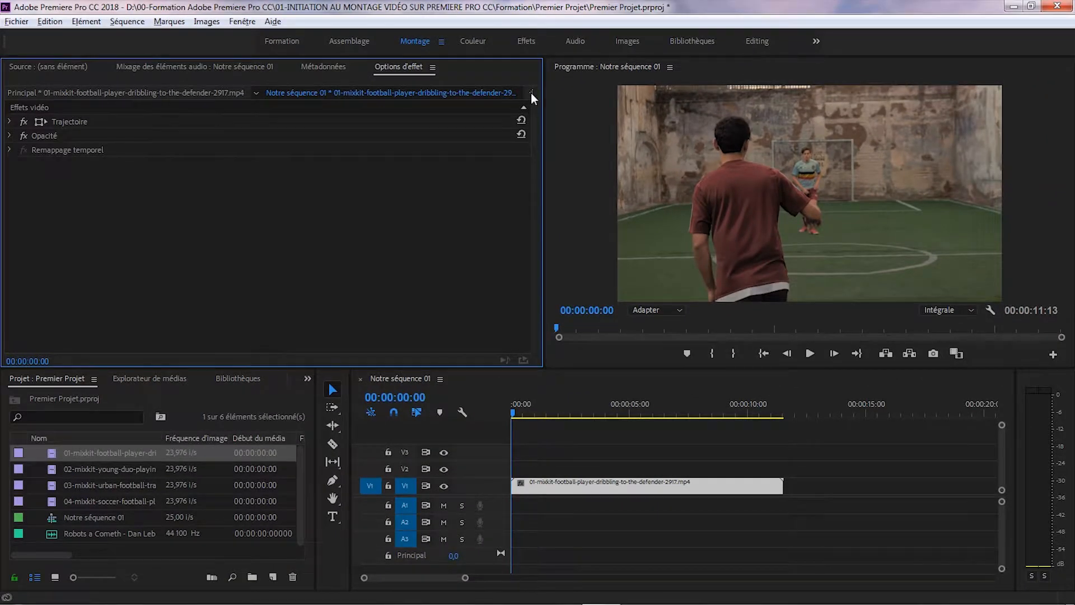
pyautogui.click(531, 93)
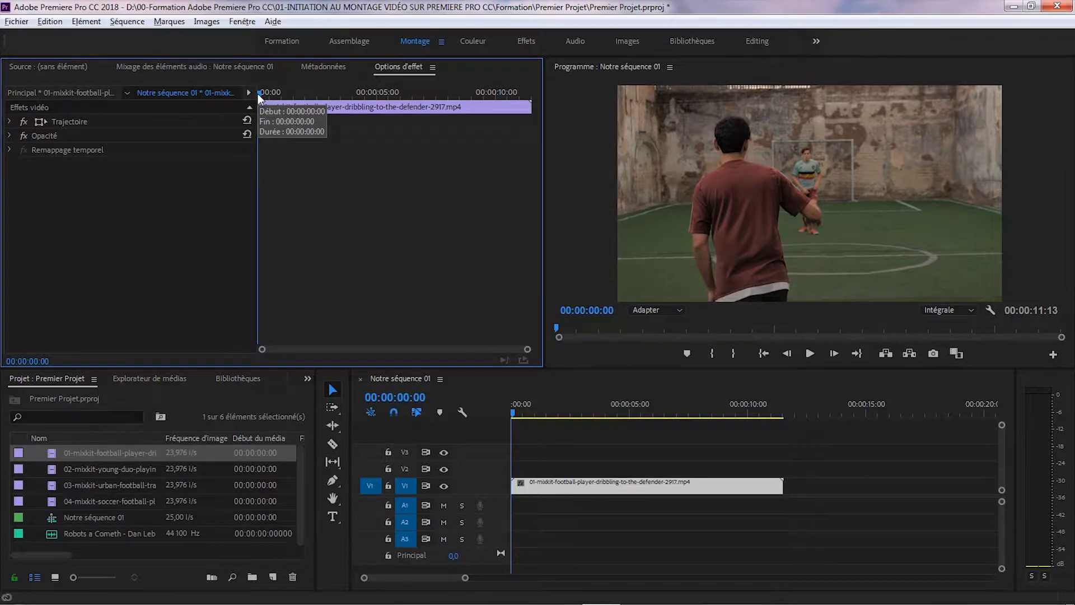
# - Scrub the clip within the effect options to 00:00:04:02 and return the playhead to the start
pyautogui.moveTo(260, 93); pyautogui.dragTo(356, 100)
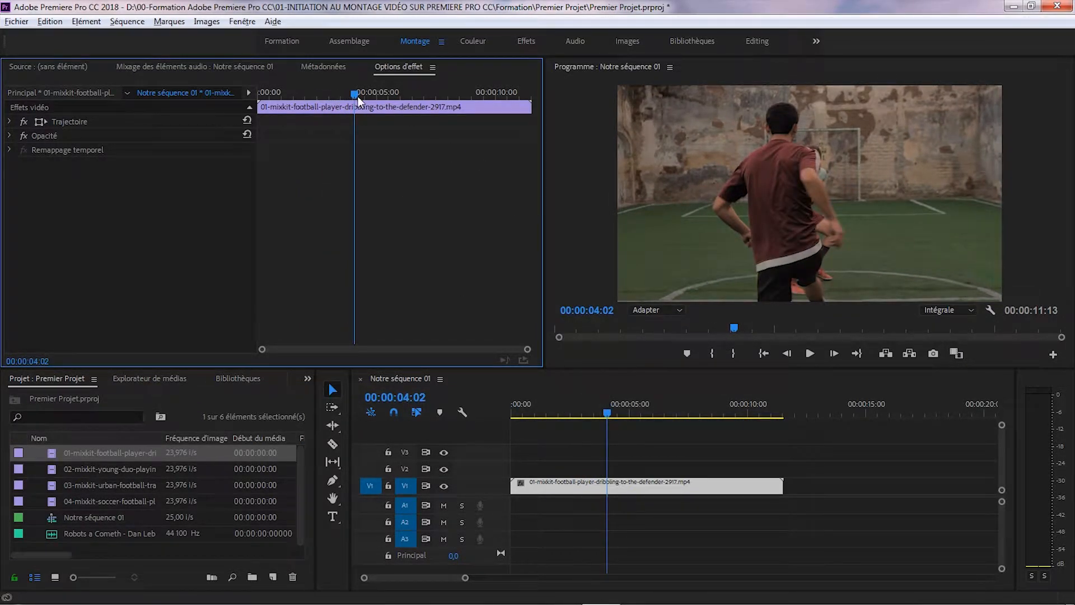
pyautogui.moveTo(353, 95); pyautogui.dragTo(245, 163)
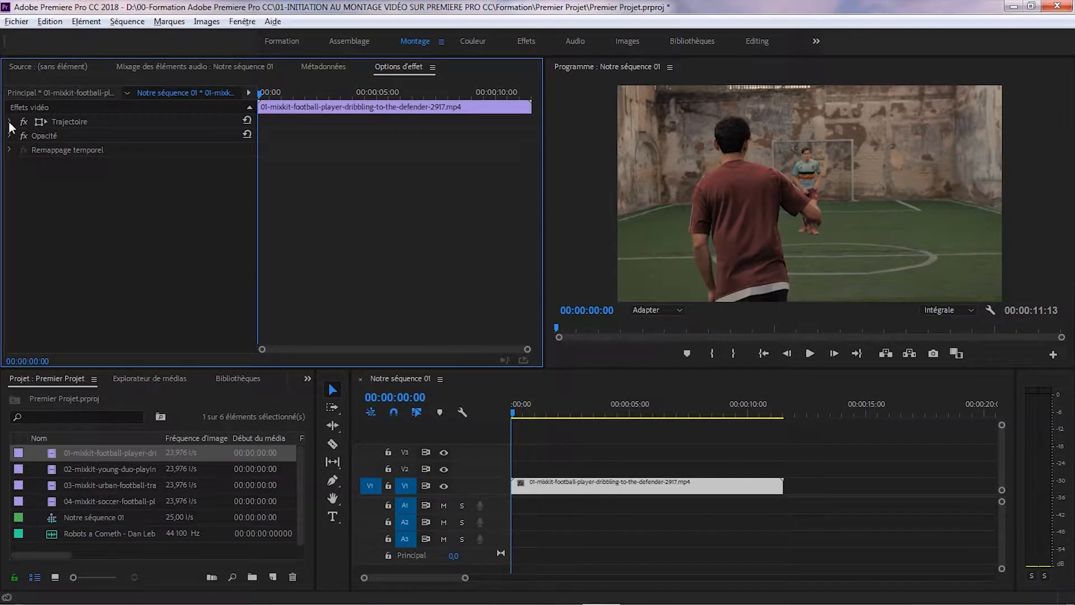
# - Expand Trajectoire, Opacité and Remappage temporel to view their parameters, leaving only Trajectoire expanded
pyautogui.click(9, 121)
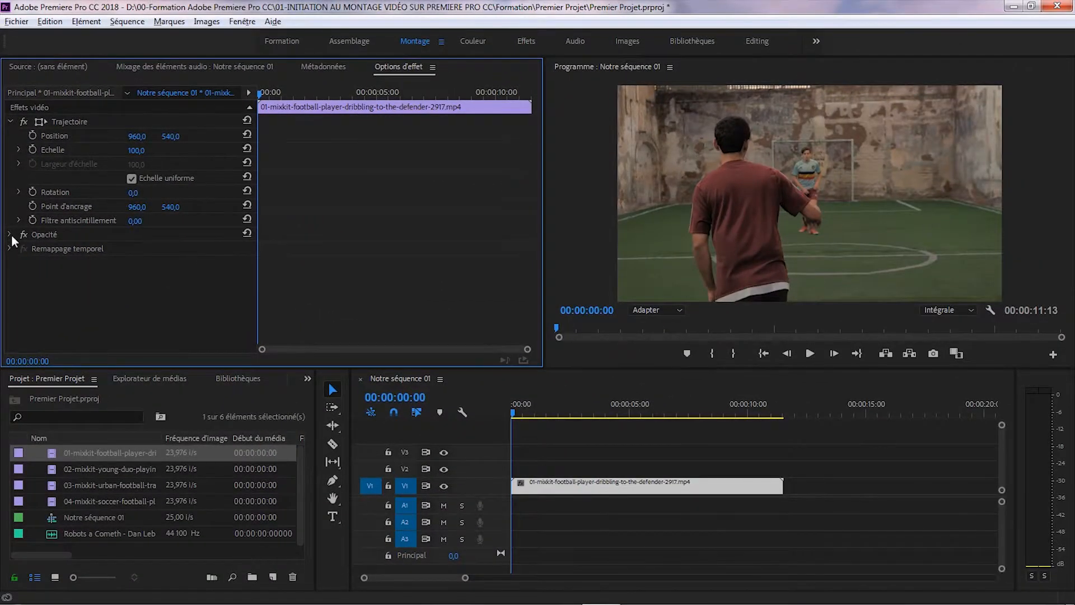
pyautogui.click(11, 235)
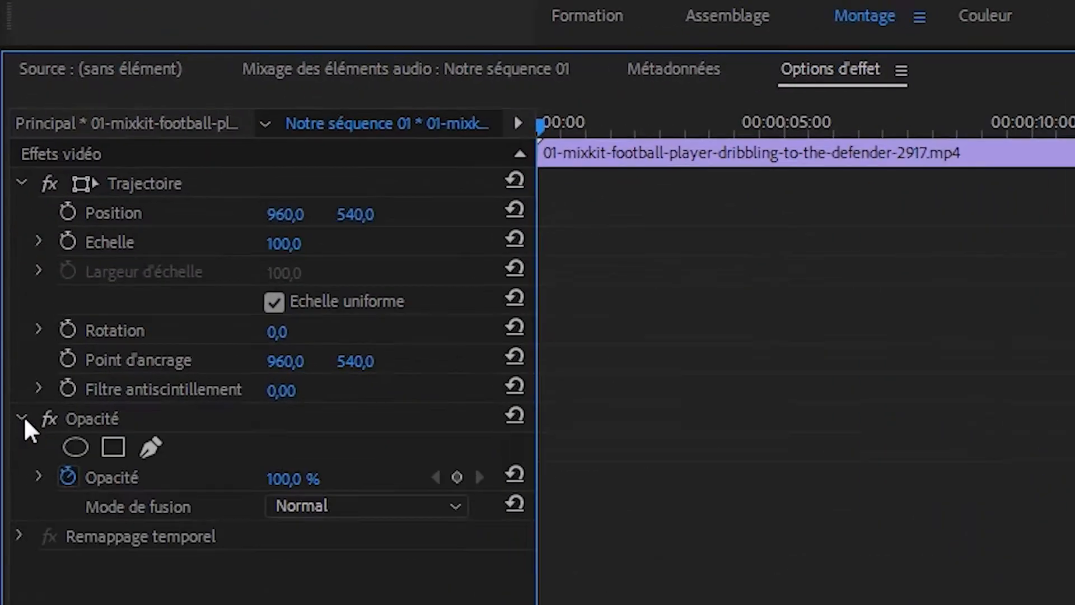
pyautogui.click(20, 535)
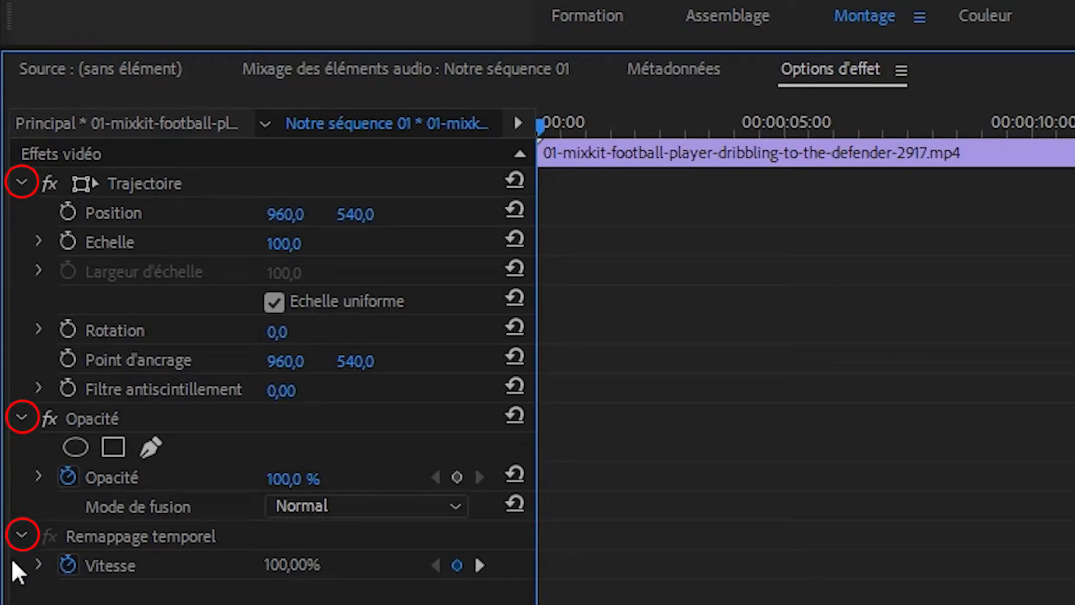
pyautogui.click(19, 419)
pyautogui.click(21, 448)
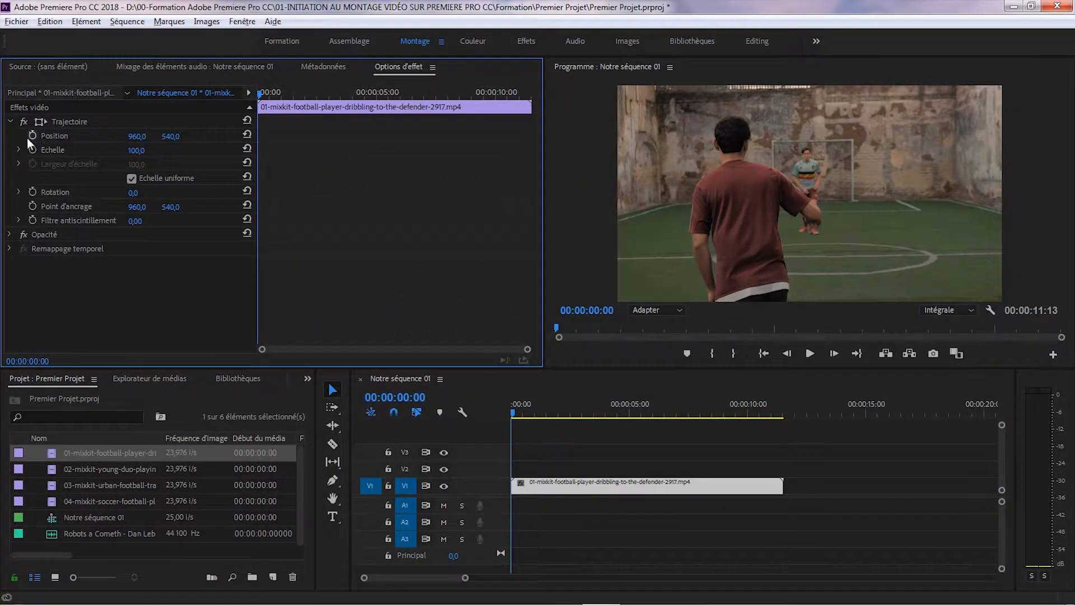
# - Raise the clip's horizontal Position value to 1056 in small increments
pyautogui.click(131, 138)
pyautogui.press('Up')
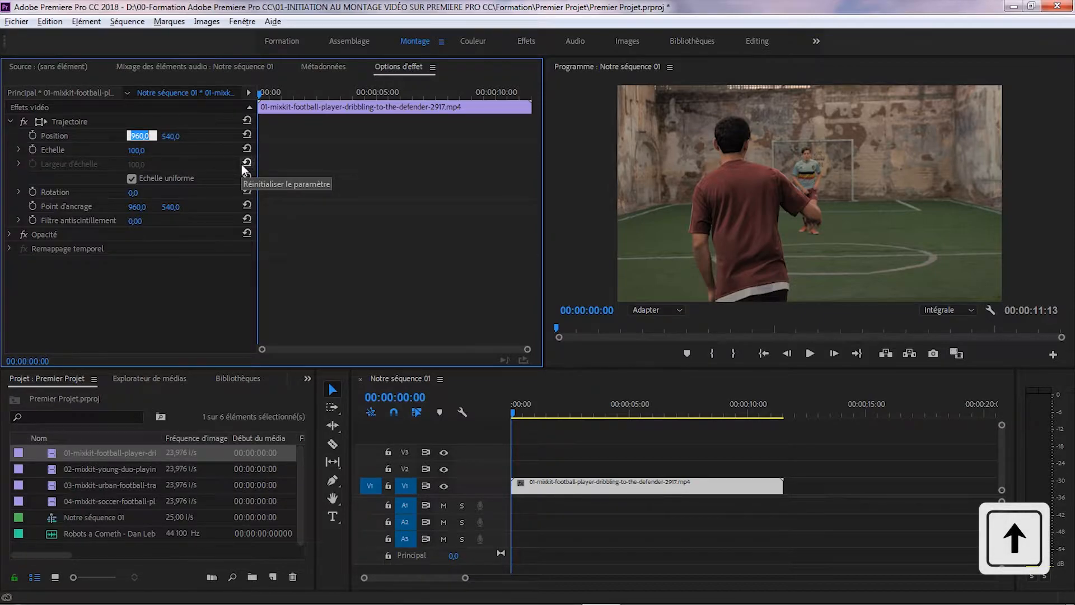
pyautogui.press('Up')
pyautogui.press('Up')
pyautogui.press('Up')
pyautogui.press('Up')
pyautogui.press('Up')
pyautogui.press('Up')
pyautogui.press('Up')
pyautogui.press('Up')
pyautogui.press('Up')
pyautogui.press('Up')
pyautogui.press('Up')
pyautogui.press('Up')
pyautogui.press('Up')
pyautogui.press('Up')
pyautogui.press('Up')
pyautogui.press('Up')
pyautogui.press('Up')
pyautogui.press('Up')
pyautogui.press('Up')
pyautogui.press('Up')
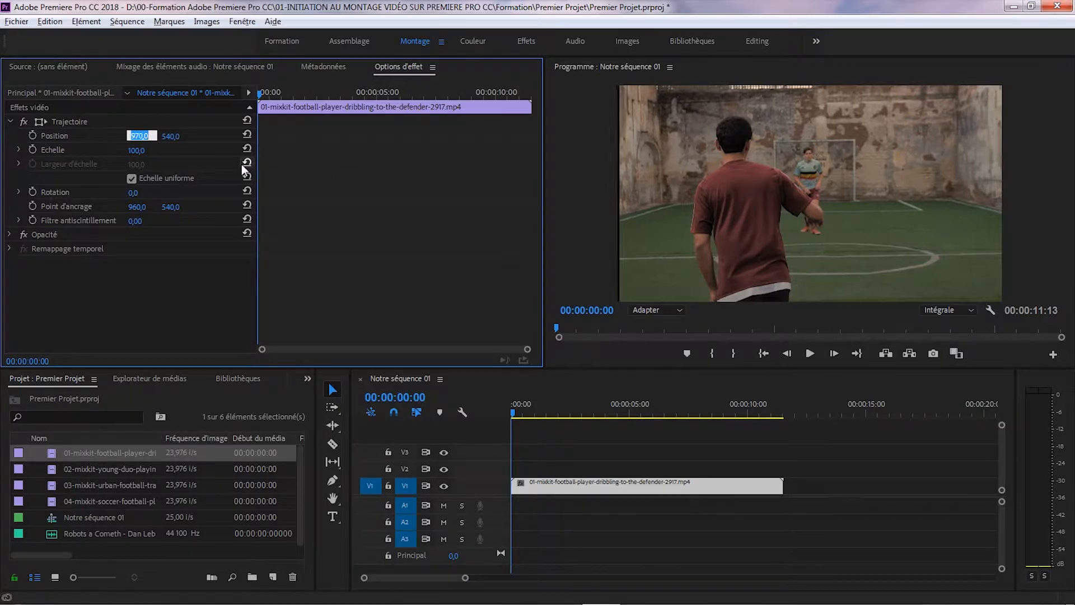
pyautogui.press('Up')
pyautogui.press('Up')
pyautogui.press('Up')
pyautogui.press('Up')
pyautogui.press('Up')
pyautogui.press('Up')
pyautogui.press('Up')
pyautogui.press('Up')
pyautogui.press('Up')
pyautogui.press('Up')
pyautogui.press('Up')
pyautogui.press('Up')
pyautogui.press('Up')
pyautogui.press('Up')
pyautogui.press('Up')
pyautogui.press('Up')
pyautogui.press('Up')
pyautogui.press('Up')
pyautogui.press('Up')
pyautogui.press('Up')
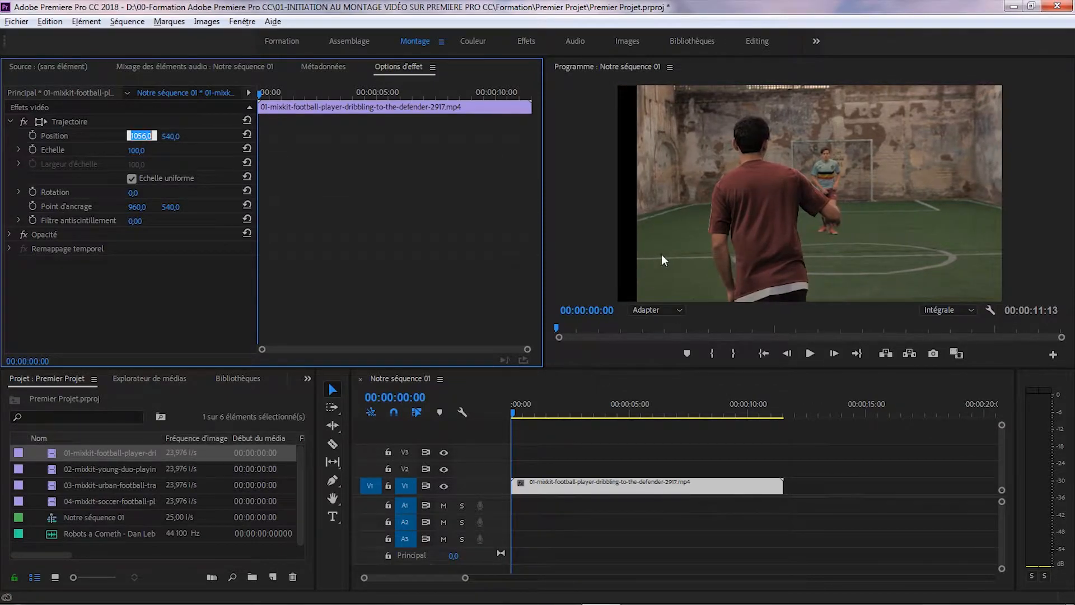
# - Raise the clip's vertical Position value to 636 in small increments
pyautogui.click(170, 136)
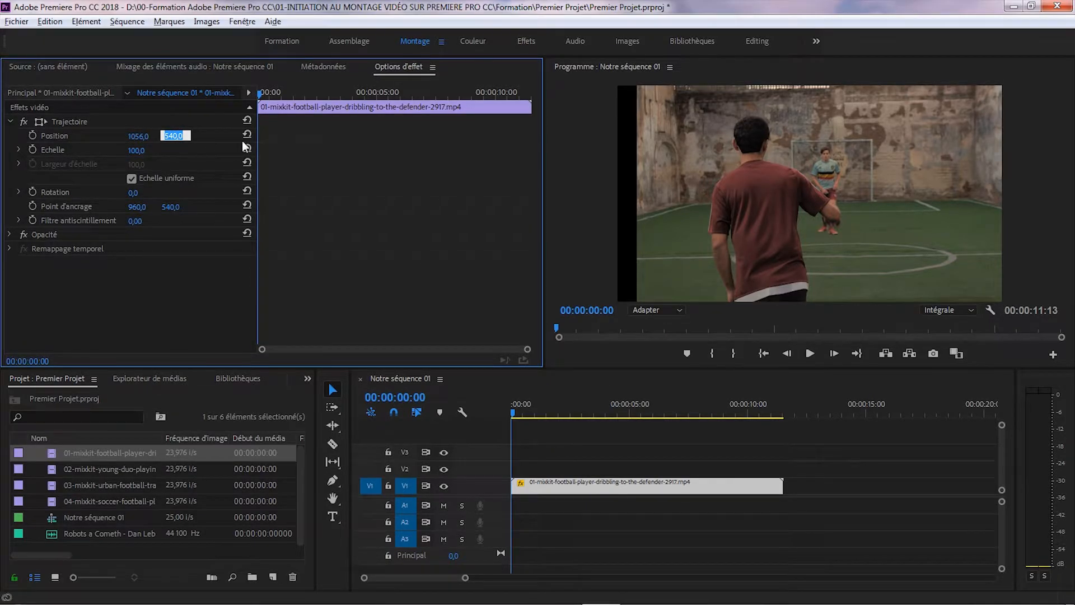
pyautogui.press('Up')
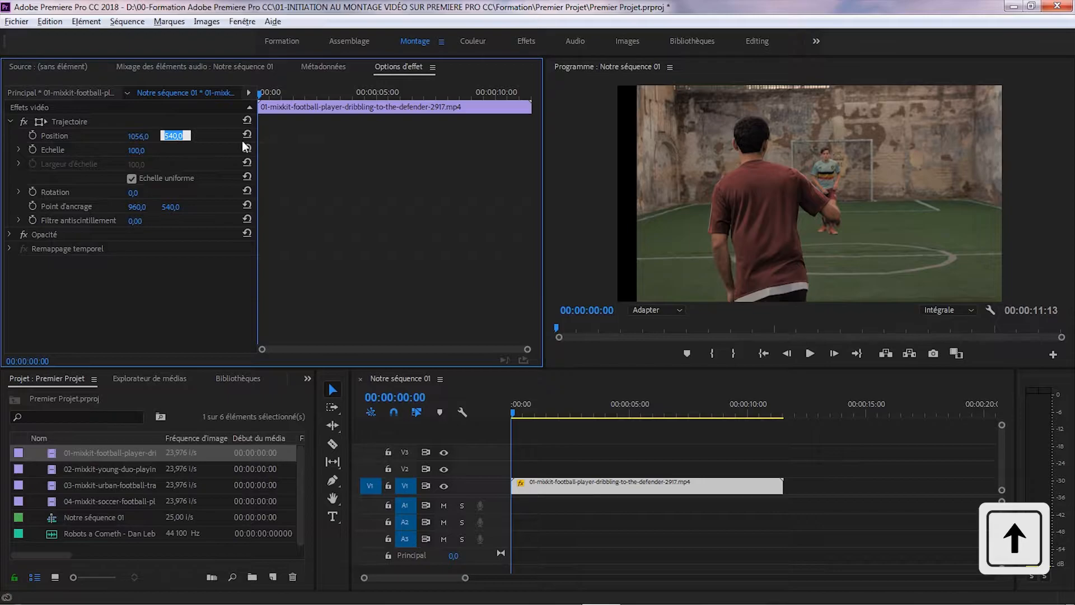
pyautogui.press('Up')
pyautogui.press('Up')
pyautogui.press('Up')
pyautogui.press('Up')
pyautogui.press('Up')
pyautogui.press('Up')
pyautogui.press('Up')
pyautogui.press('Up')
pyautogui.press('Up')
pyautogui.press('Up')
pyautogui.press('Up')
pyautogui.press('Up')
pyautogui.press('Up')
pyautogui.press('Up')
pyautogui.press('Up')
pyautogui.press('Up')
pyautogui.press('Up')
pyautogui.press('Up')
pyautogui.press('Up')
pyautogui.press('Up')
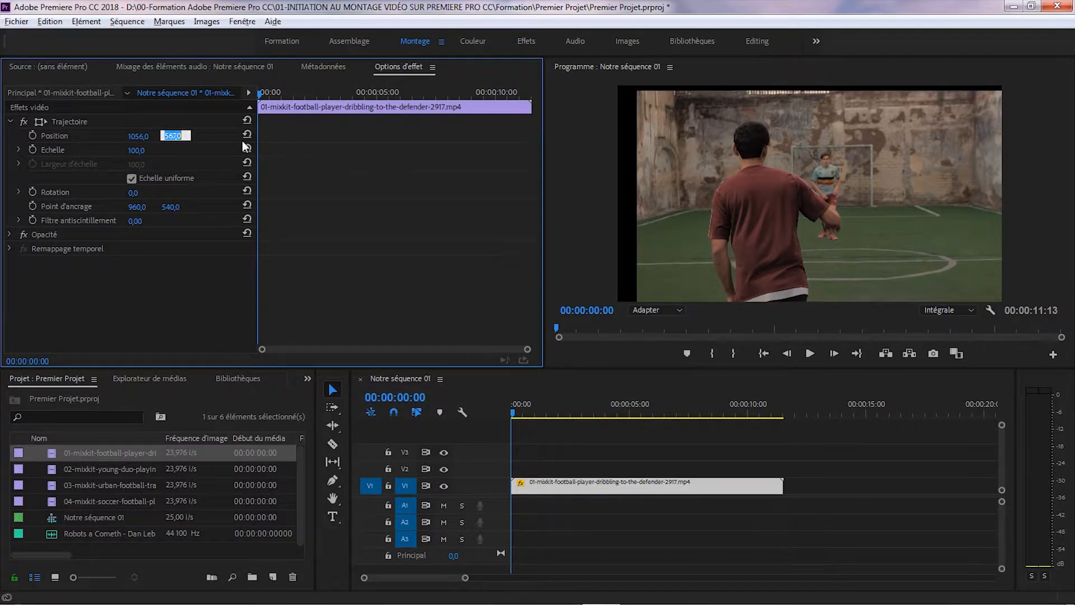
pyautogui.press('Up')
pyautogui.press('Up')
pyautogui.press('Up')
pyautogui.press('Up')
pyautogui.press('Up')
pyautogui.press('Up')
pyautogui.press('Up')
pyautogui.press('Up')
pyautogui.press('Up')
pyautogui.press('Up')
pyautogui.press('Up')
pyautogui.press('Up')
pyautogui.press('Up')
pyautogui.press('Up')
pyautogui.press('Up')
pyautogui.press('Up')
pyautogui.press('Up')
pyautogui.press('Up')
pyautogui.press('Up')
pyautogui.press('Up')
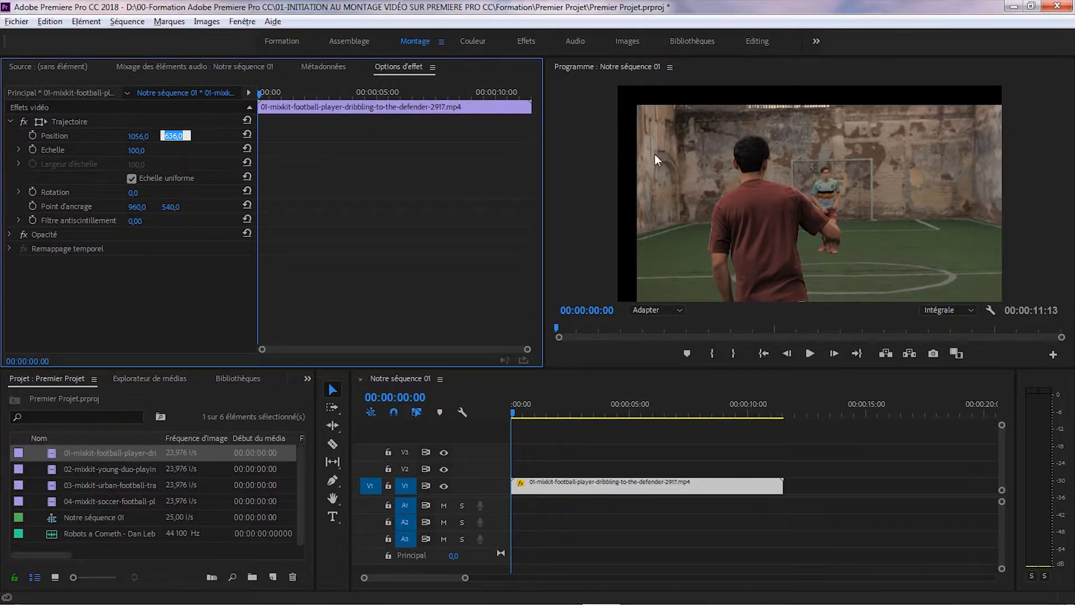
pyautogui.press('Return')
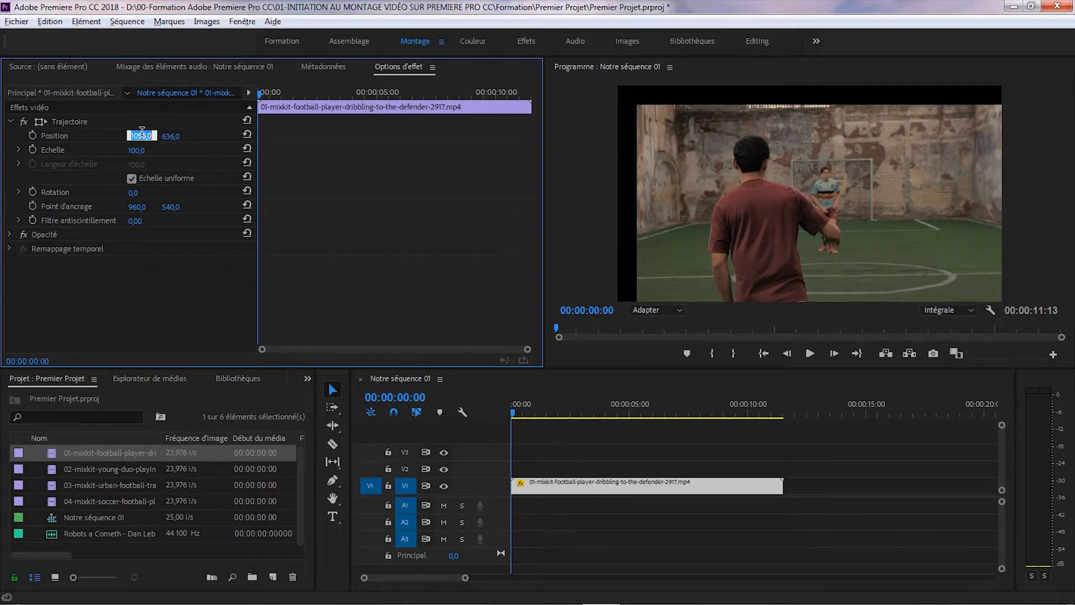
# - Select the Trajectoire effect and reset the clip's Position to its default
pyautogui.click(176, 121)
pyautogui.click(177, 136)
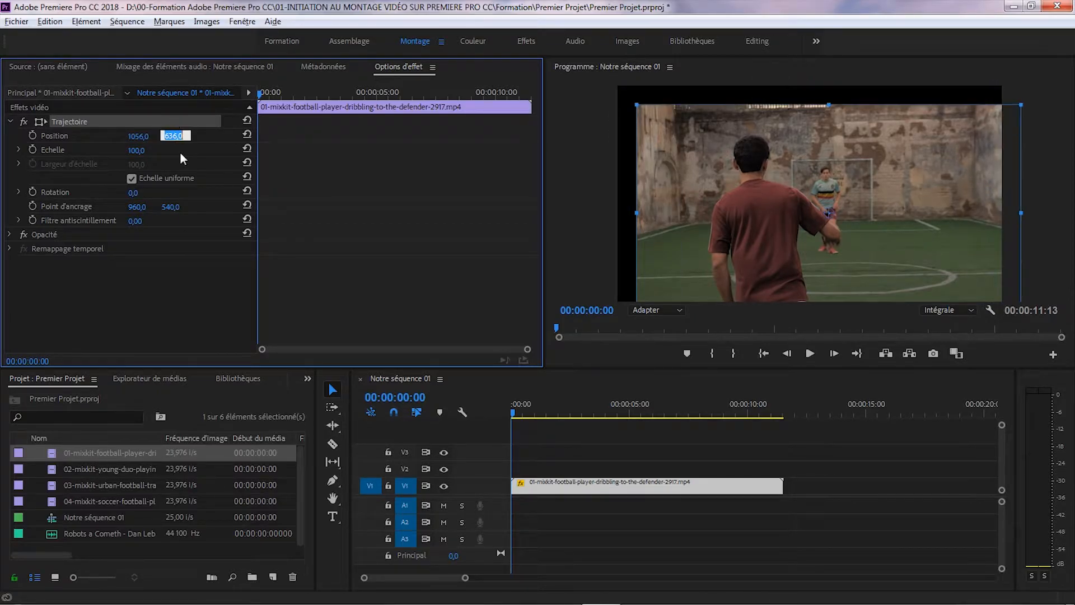
pyautogui.click(247, 135)
pyautogui.click(248, 136)
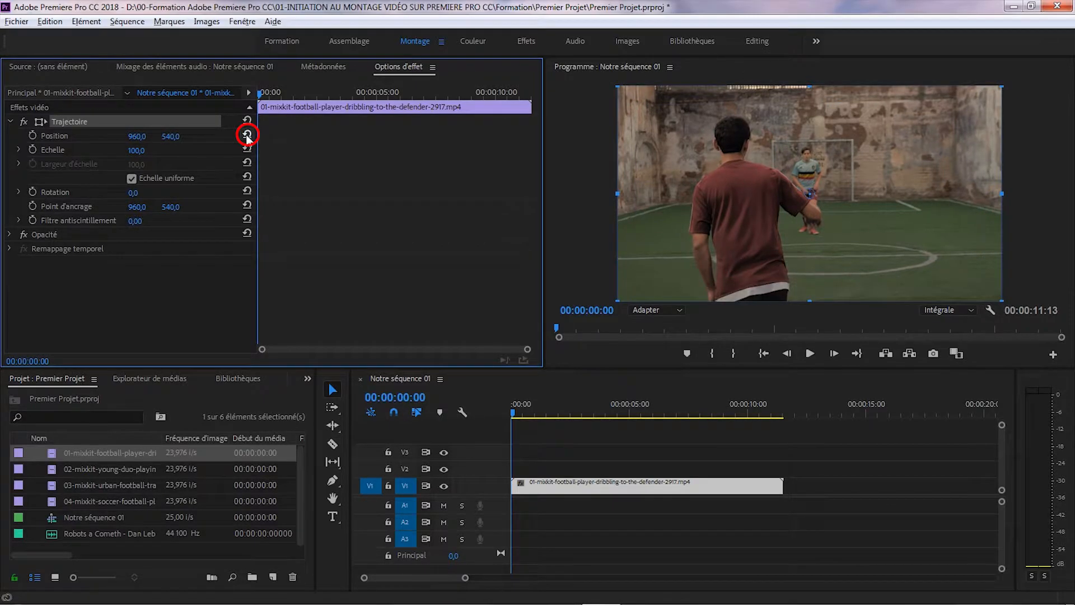
pyautogui.click(247, 136)
pyautogui.click(247, 136)
# - Enlarge the clip by raising its Echelle value to 145 in small increments
pyautogui.click(136, 150)
pyautogui.press('Up')
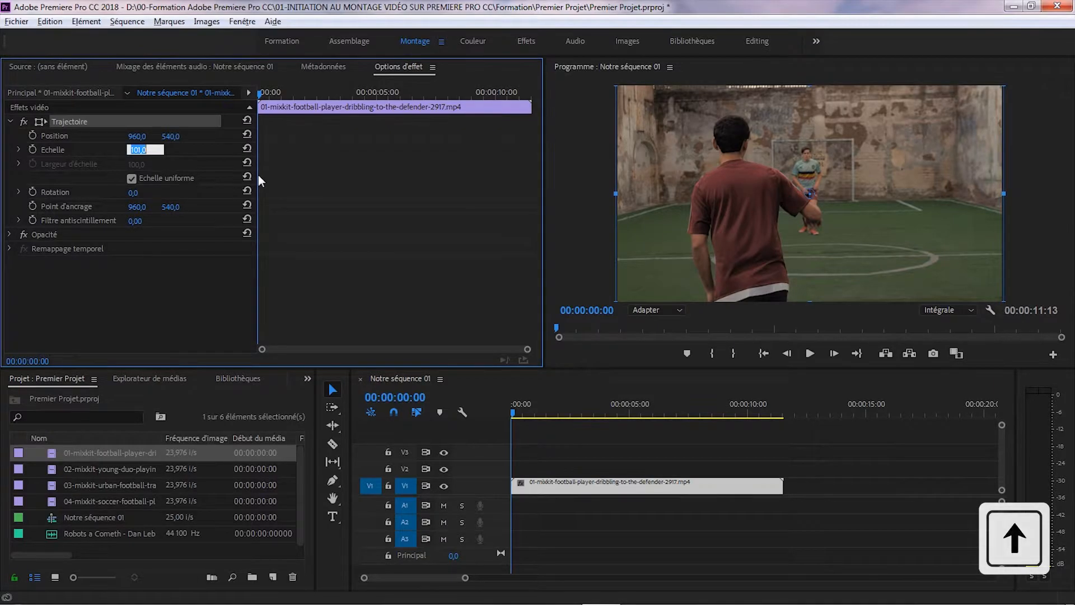
pyautogui.press('Up')
pyautogui.press('Up')
pyautogui.press('Up')
pyautogui.press('Up')
pyautogui.press('Up')
pyautogui.press('Up')
pyautogui.press('Up')
pyautogui.press('Up')
pyautogui.press('Up')
pyautogui.press('Up')
pyautogui.press('Up')
pyautogui.press('Up')
pyautogui.press('Up')
pyautogui.press('Up')
pyautogui.press('Up')
pyautogui.press('Up')
pyautogui.press('Up')
pyautogui.press('Up')
pyautogui.press('Up')
pyautogui.press('Up')
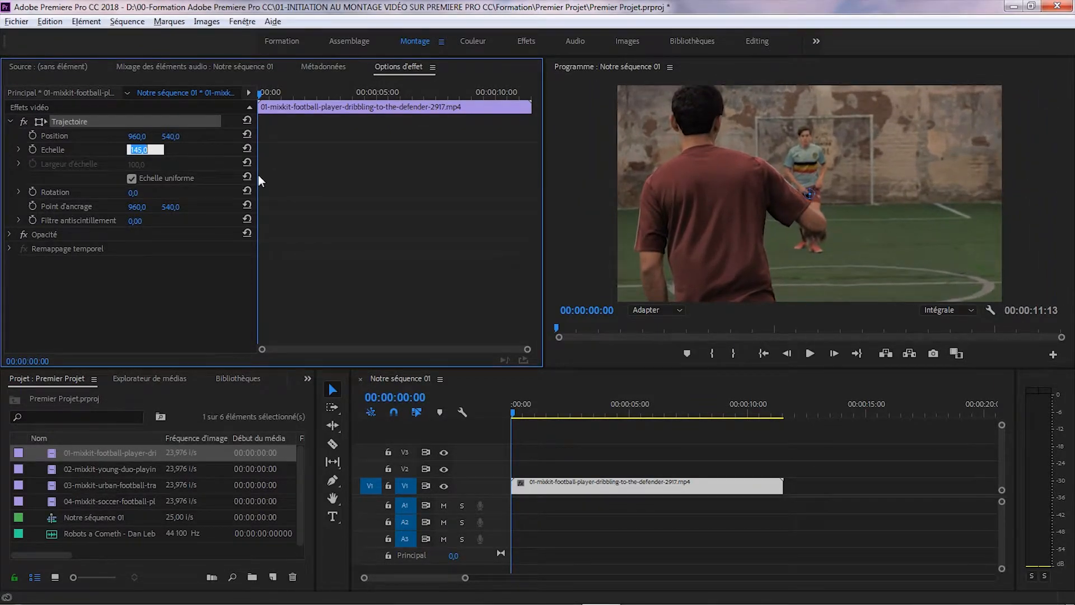
pyautogui.click(189, 157)
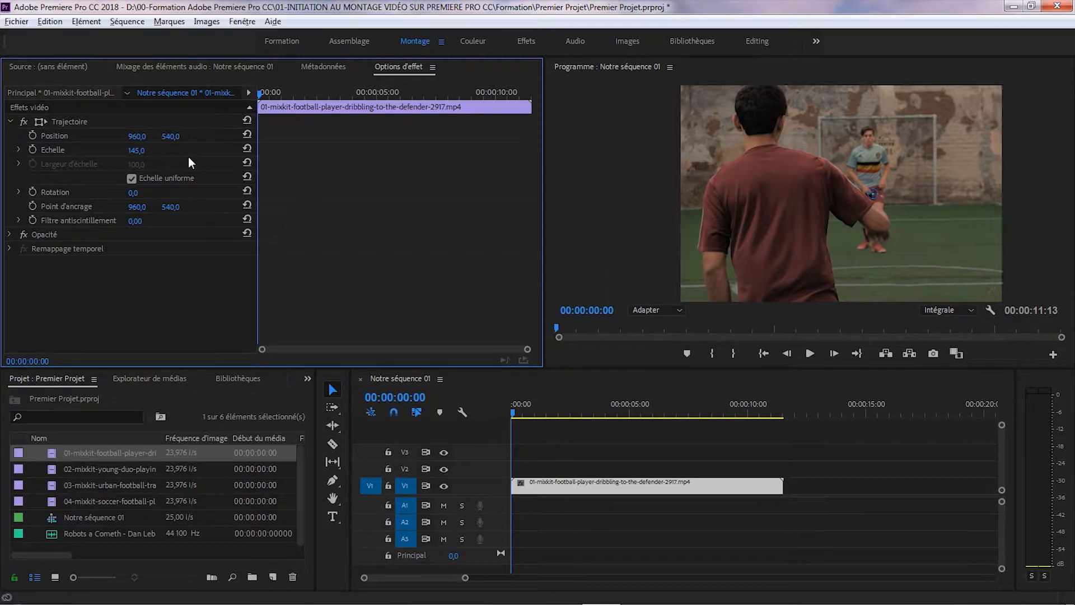
# - Reset the Echelle parameter, reveal its slider and use it to raise the scale to 198,1
pyautogui.click(247, 148)
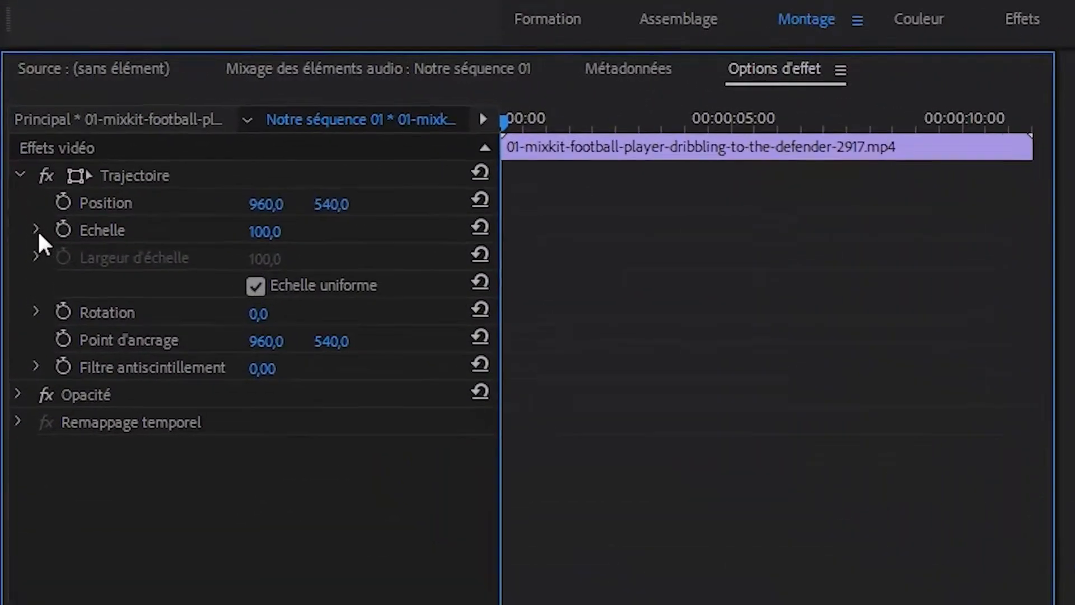
pyautogui.click(18, 151)
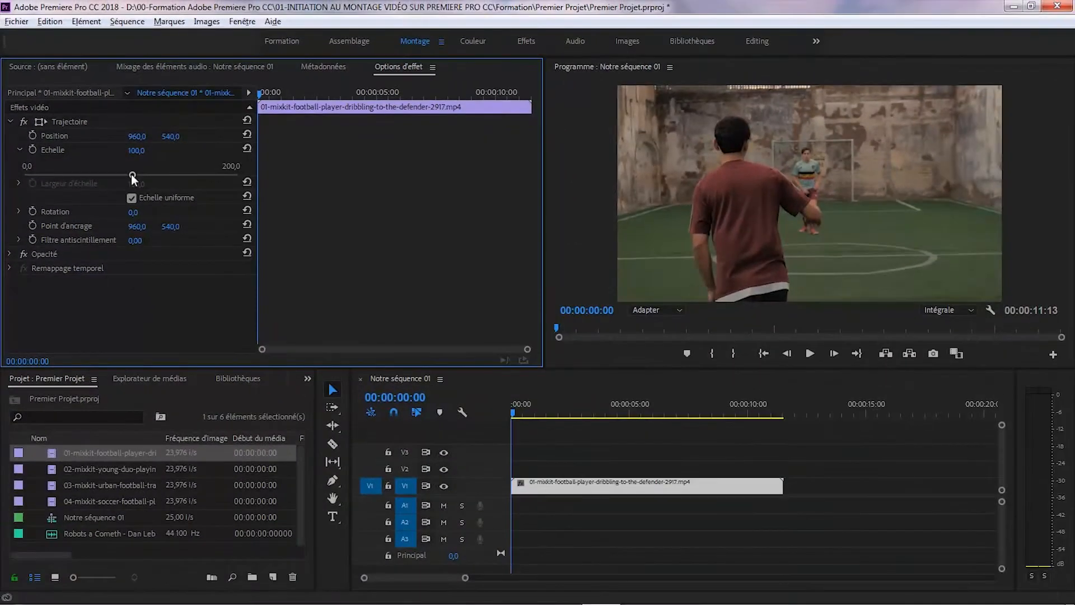
pyautogui.moveTo(131, 174); pyautogui.dragTo(236, 179)
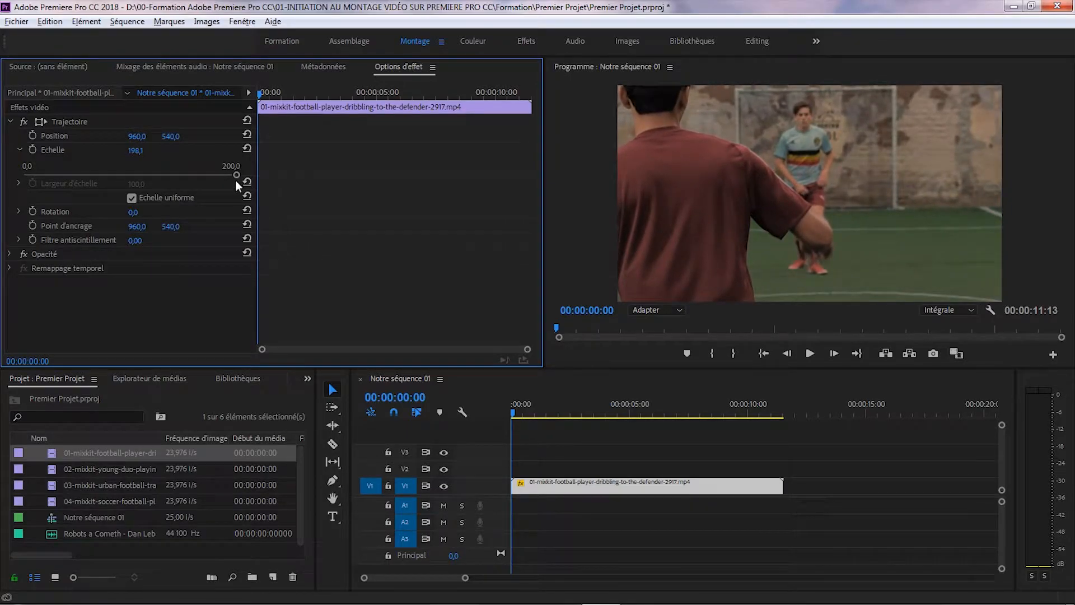
# - Set the clip's Echelle to 300, restore its default value and collapse the parameter's slider
pyautogui.click(136, 150)
pyautogui.write('300')
pyautogui.press('Return')
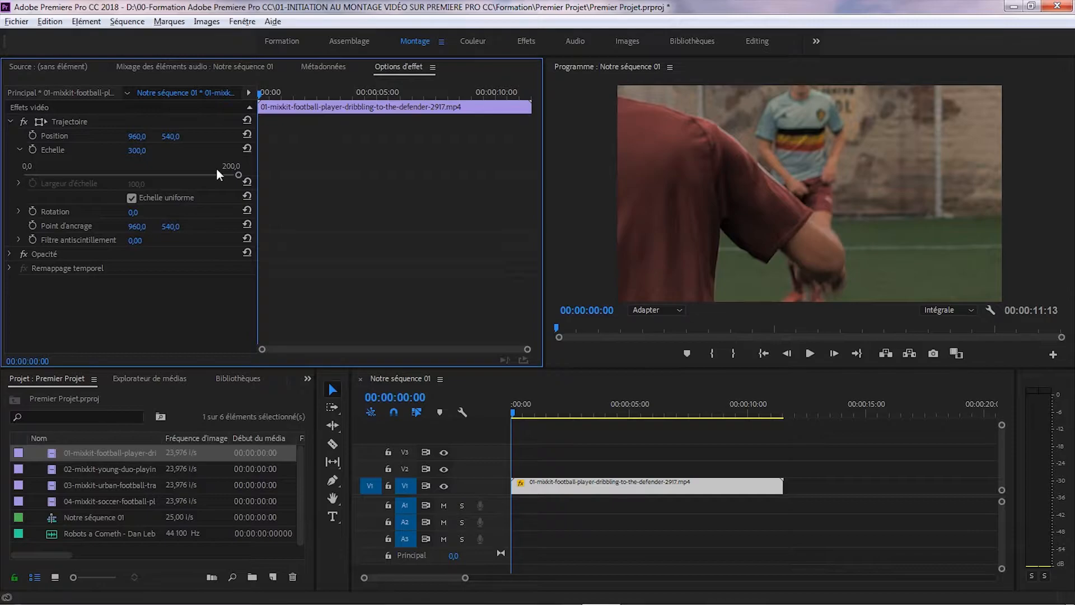
pyautogui.click(248, 148)
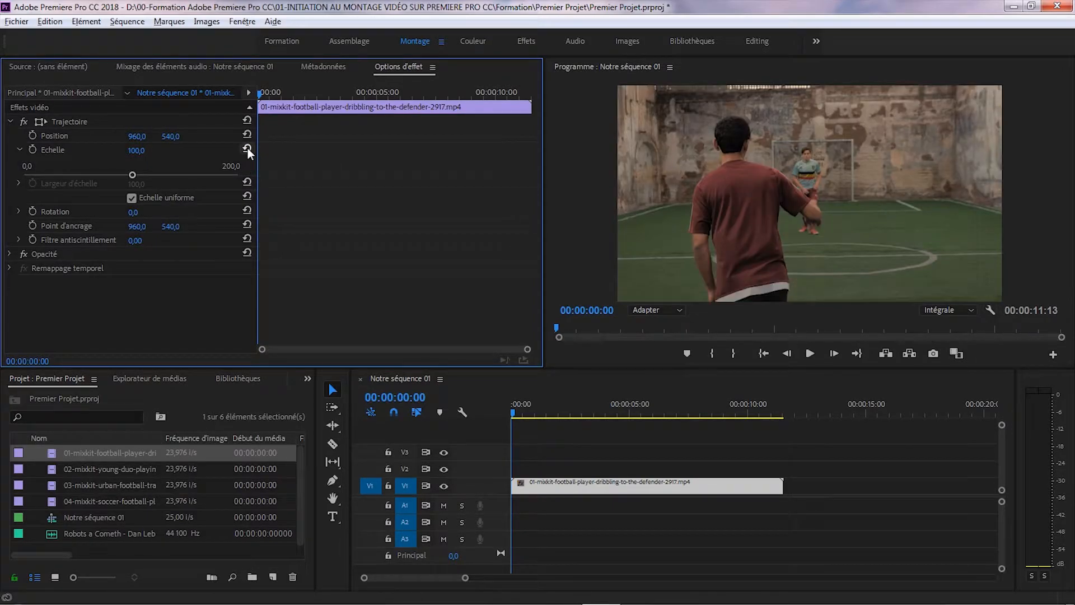
pyautogui.click(20, 148)
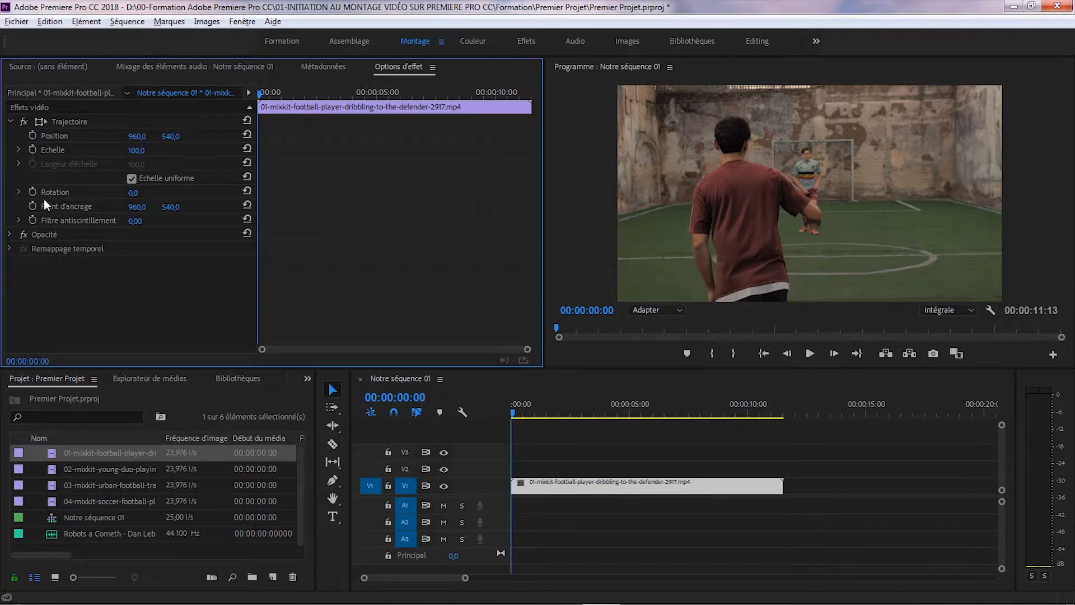
# - Tilt the clip clockwise by raising its Rotation to 13 in small increments, and reset the parameter
pyautogui.click(133, 193)
pyautogui.press('Up')
pyautogui.press('Up')
pyautogui.press('Up')
pyautogui.press('Up')
pyautogui.press('Up')
pyautogui.press('Up')
pyautogui.press('Up')
pyautogui.press('Up')
pyautogui.press('Up')
pyautogui.press('Up')
pyautogui.press('Up')
pyautogui.press('Up')
pyautogui.press('Up')
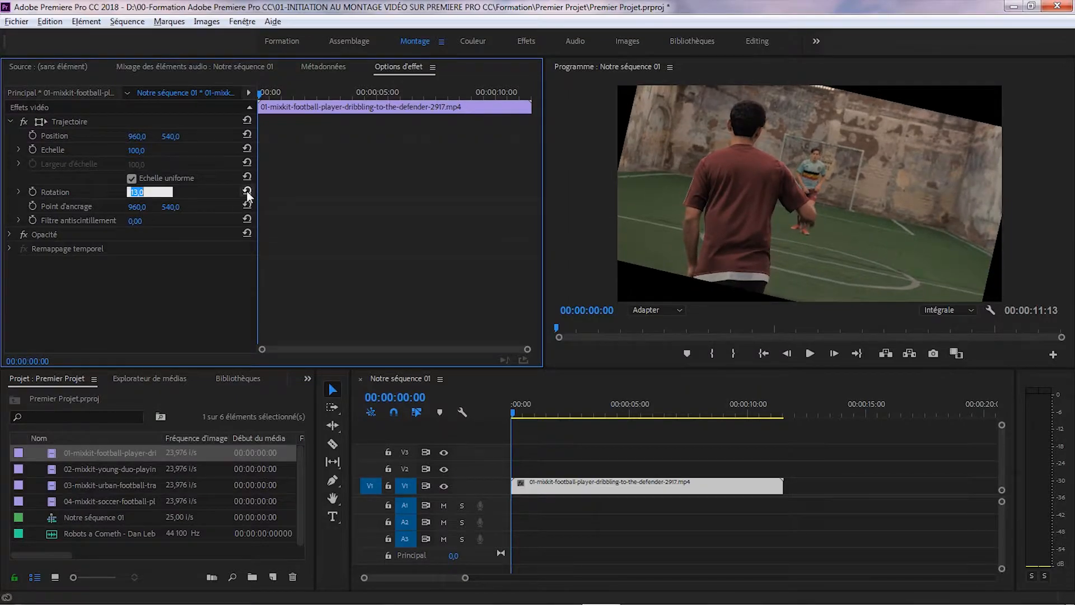
pyautogui.click(247, 191)
# - Tilt the clip counterclockwise by lowering its Rotation in small increments below zero, and restore the default rotation
pyautogui.click(137, 192)
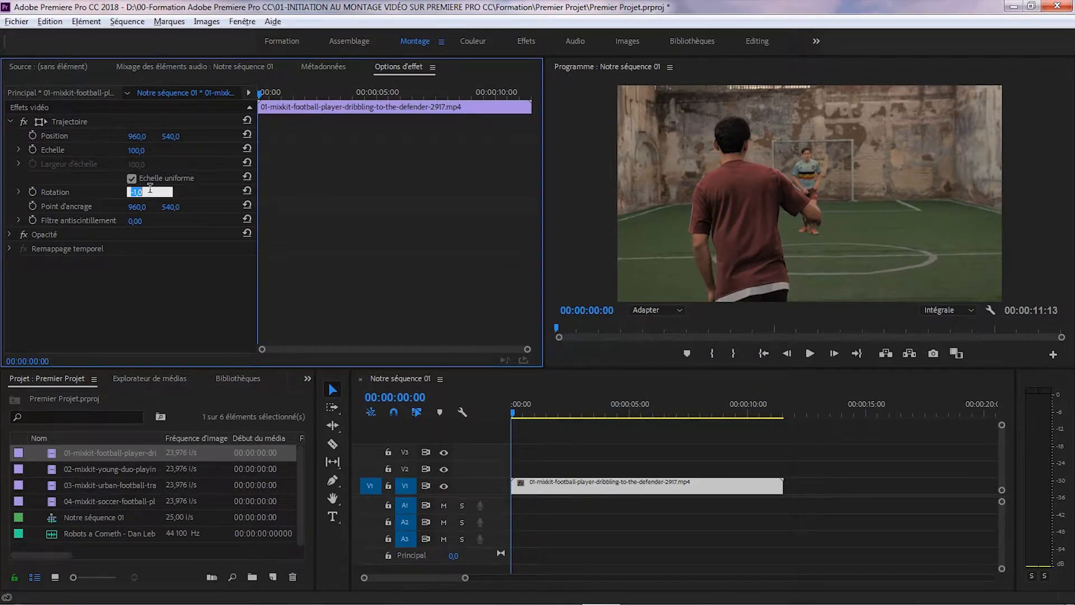
pyautogui.press('Down')
pyautogui.press('Down')
pyautogui.press('Down')
pyautogui.press('Down')
pyautogui.press('Down')
pyautogui.press('Down')
pyautogui.press('Down')
pyautogui.press('Down')
pyautogui.press('Down')
pyautogui.press('Down')
pyautogui.press('Down')
pyautogui.press('Down')
pyautogui.press('Down')
pyautogui.press('Down')
pyautogui.press('Down')
pyautogui.press('Down')
pyautogui.press('Down')
pyautogui.press('Down')
pyautogui.press('Down')
pyautogui.press('Down')
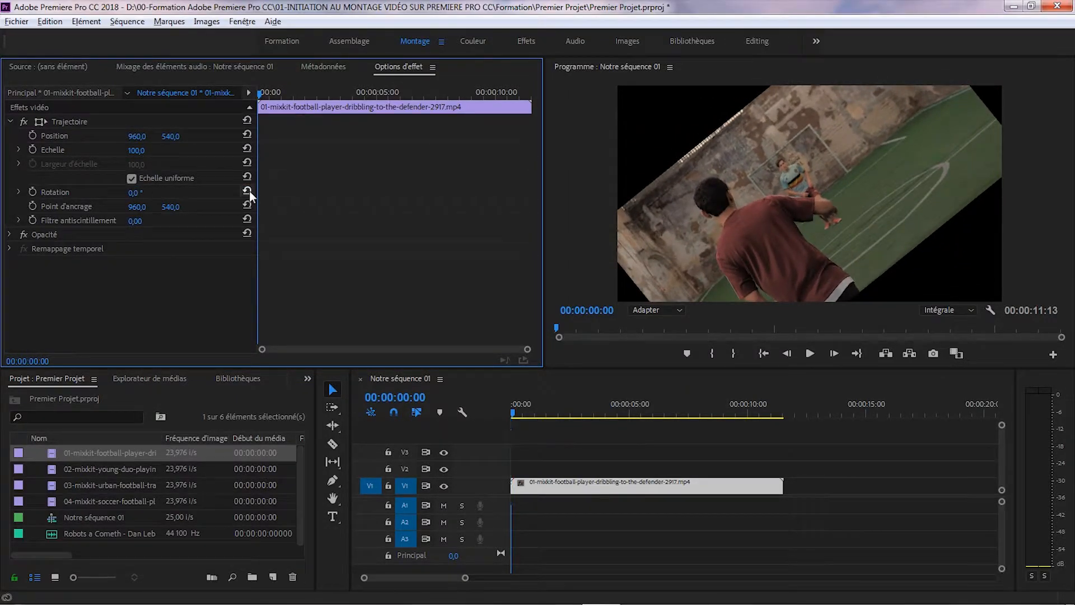
pyautogui.click(247, 190)
# - Reveal the Rotation dial, turn the clip with it and reset the rotation
pyautogui.click(19, 192)
pyautogui.moveTo(135, 208); pyautogui.dragTo(149, 204)
pyautogui.click(247, 191)
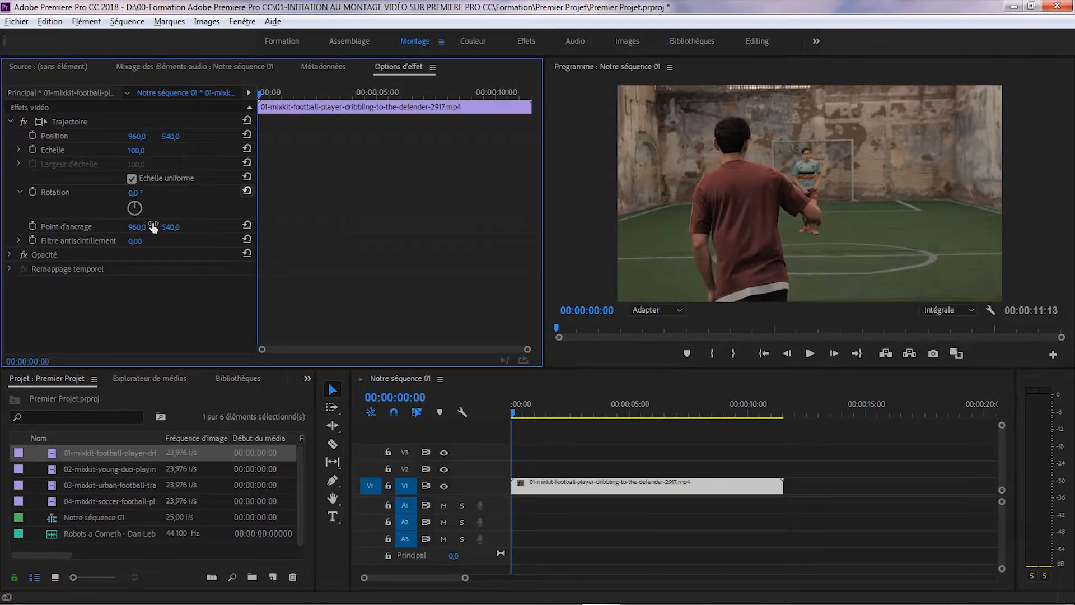
# - Expand Opacité and Remappage temporel to view their parameters, and collapse all three effects including Trajectoire
pyautogui.click(9, 255)
pyautogui.click(9, 311)
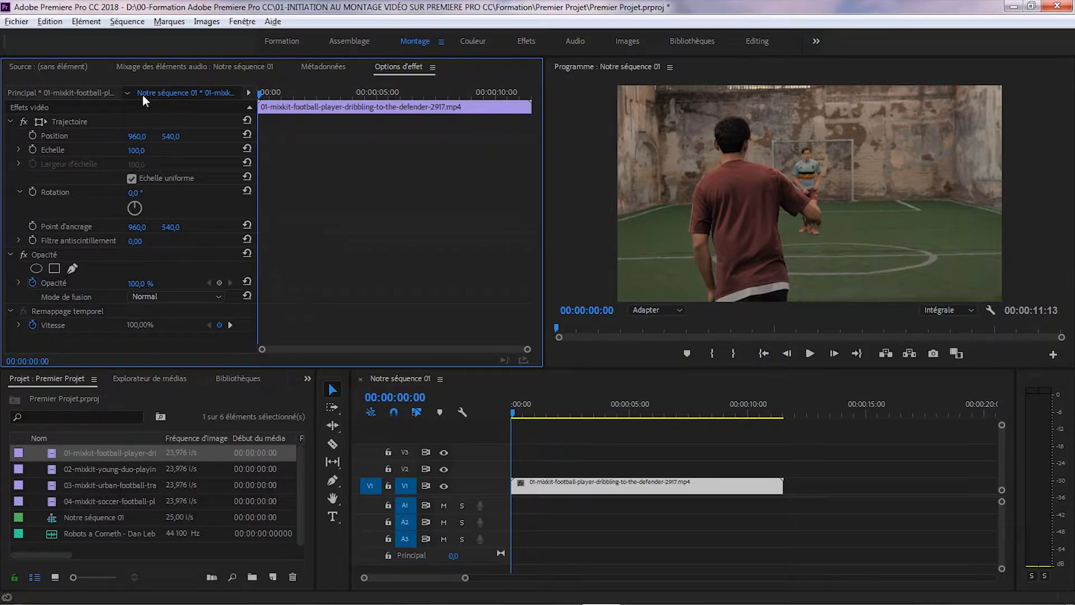
pyautogui.click(12, 120)
pyautogui.click(10, 135)
pyautogui.click(8, 150)
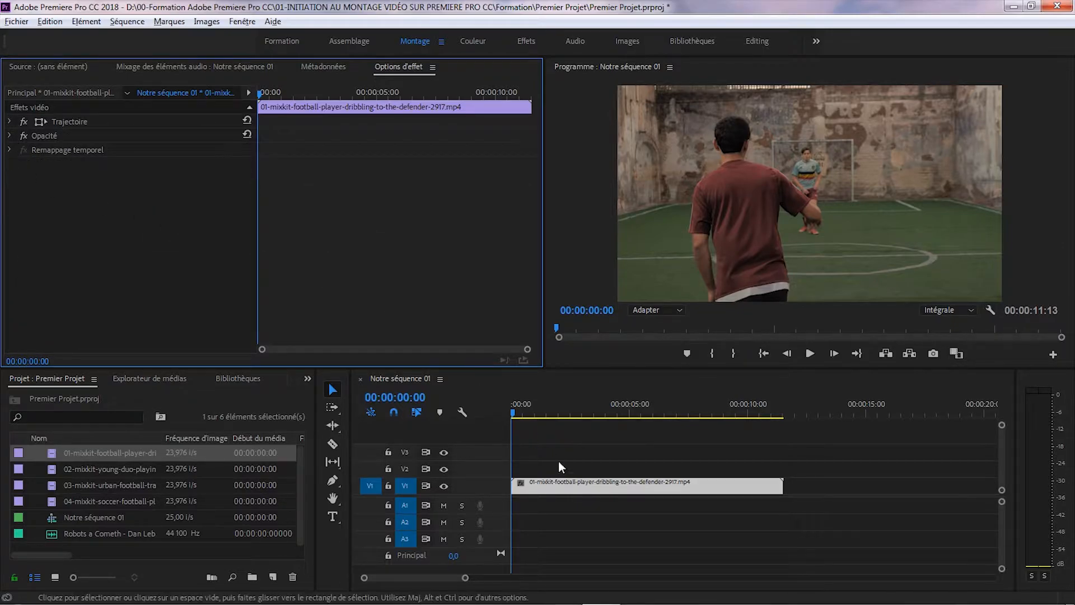
# - Place the 02-mixkit-young-duo clip directly after the first clip on V1, and view each clip's effects
pyautogui.moveTo(105, 469); pyautogui.dragTo(799, 486)
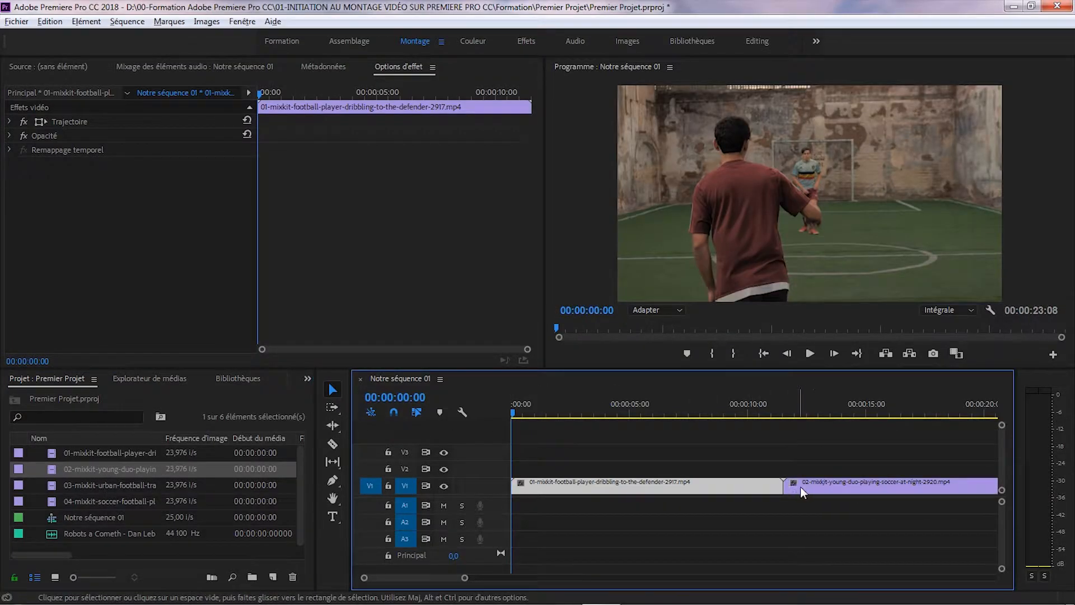
pyautogui.click(809, 486)
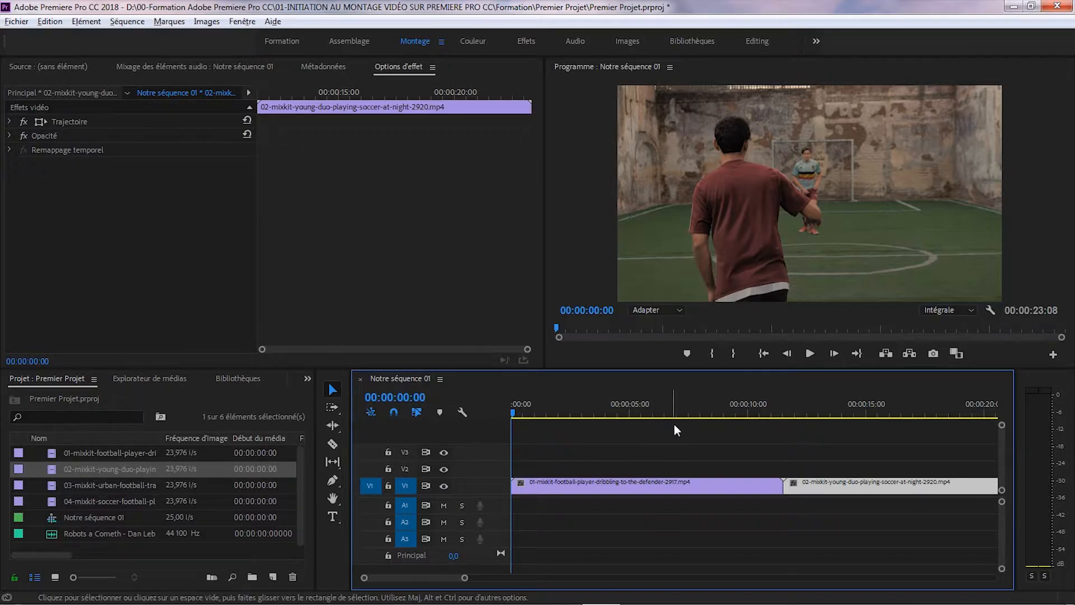
pyautogui.click(674, 481)
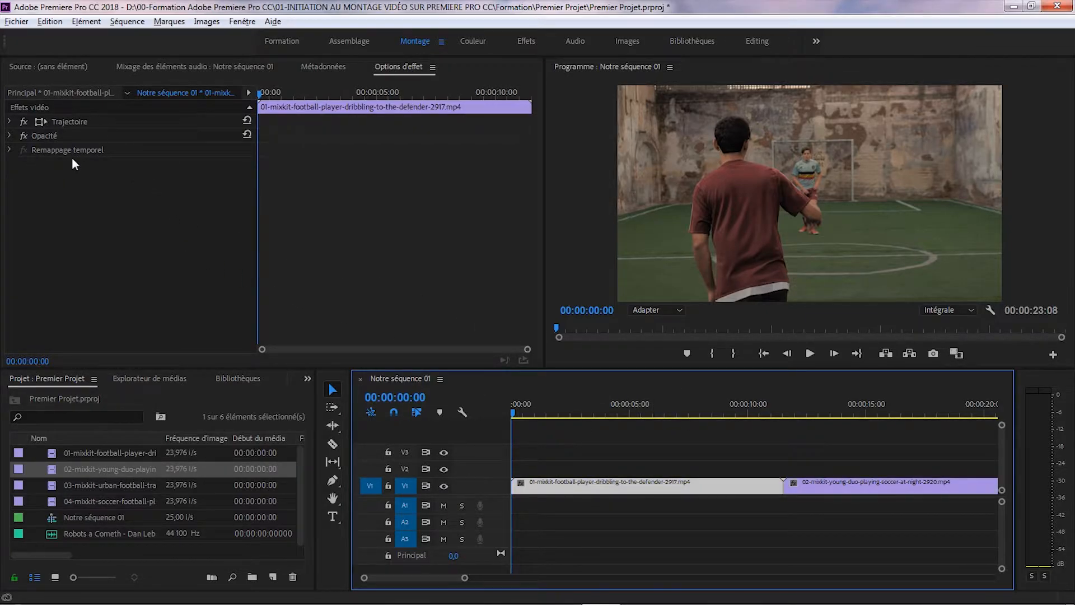
# - Expand Trajectoire, Opacité and Remappage temporel, and compare the default effect parameters of the two clips
pyautogui.click(9, 120)
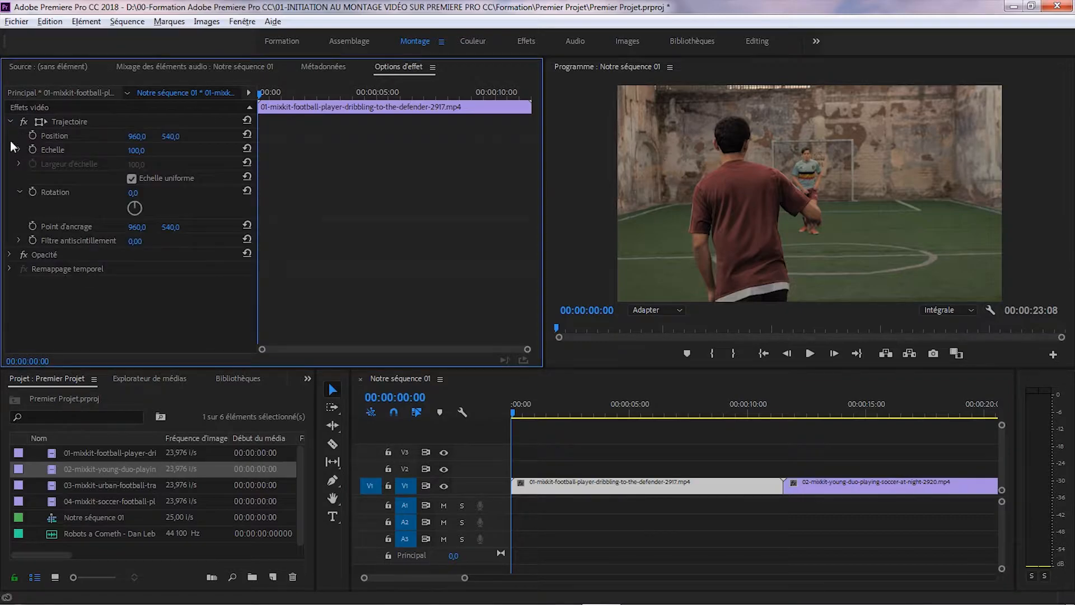
pyautogui.click(10, 255)
pyautogui.click(9, 311)
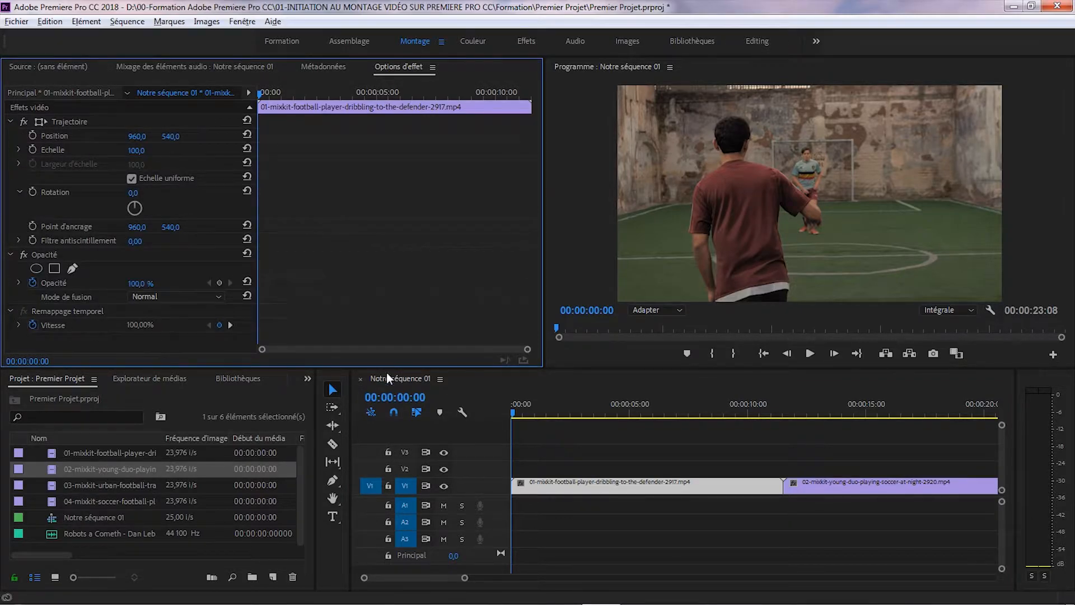
pyautogui.click(815, 486)
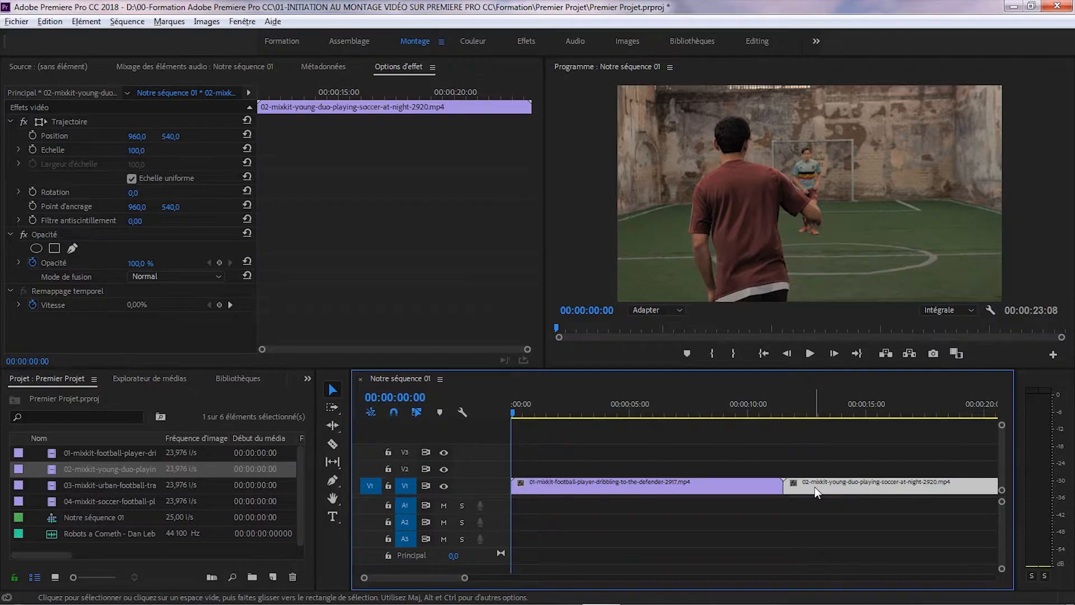
pyautogui.click(730, 483)
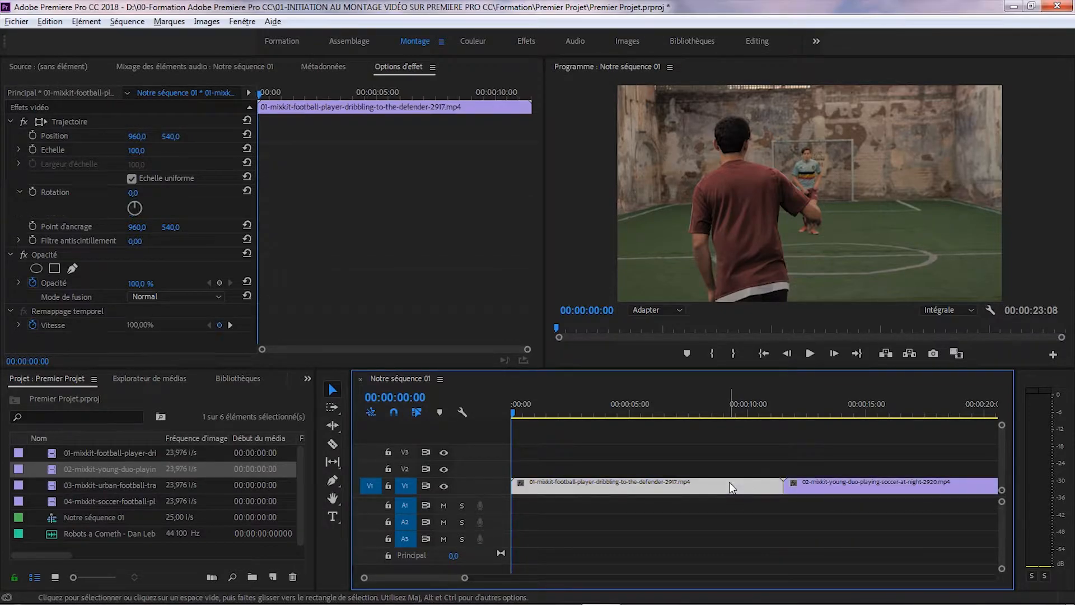
pyautogui.click(895, 487)
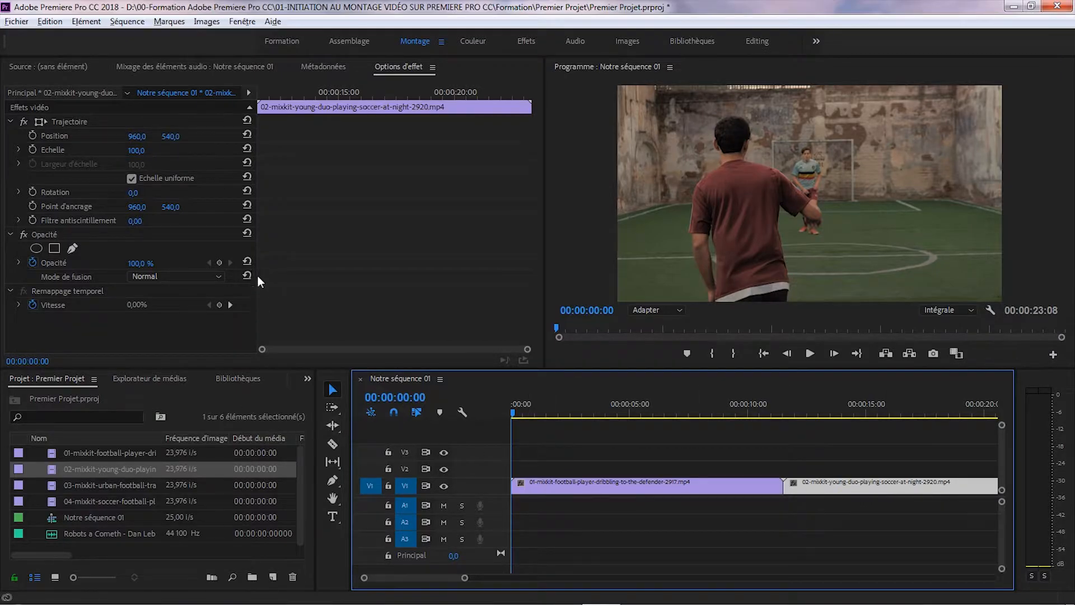
# - Collapse Trajectoire, Opacité and Remappage temporel, and select the first clip in the sequence
pyautogui.click(10, 121)
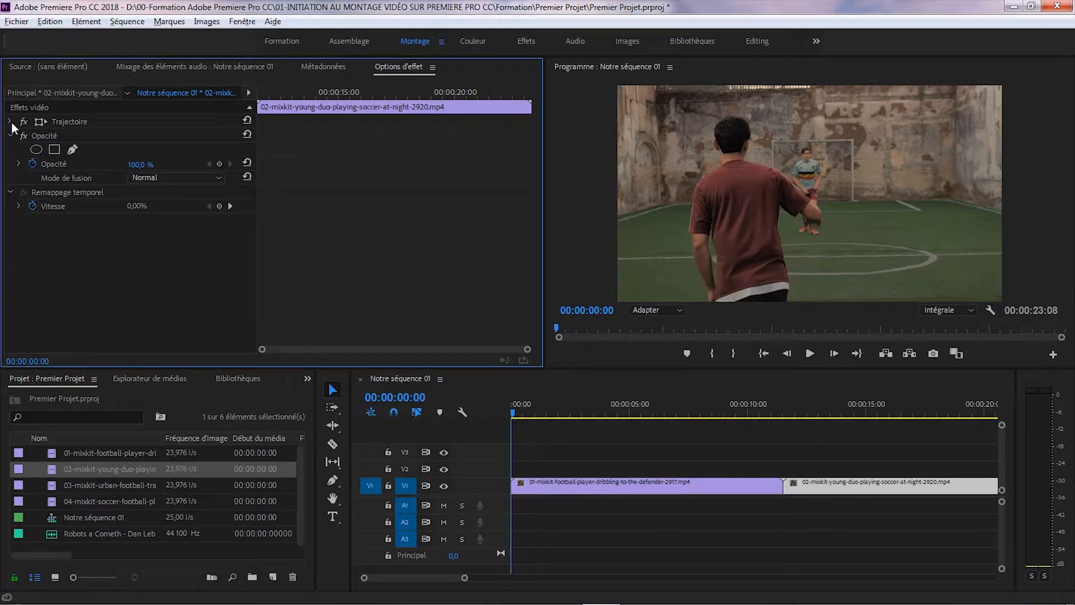
pyautogui.click(10, 136)
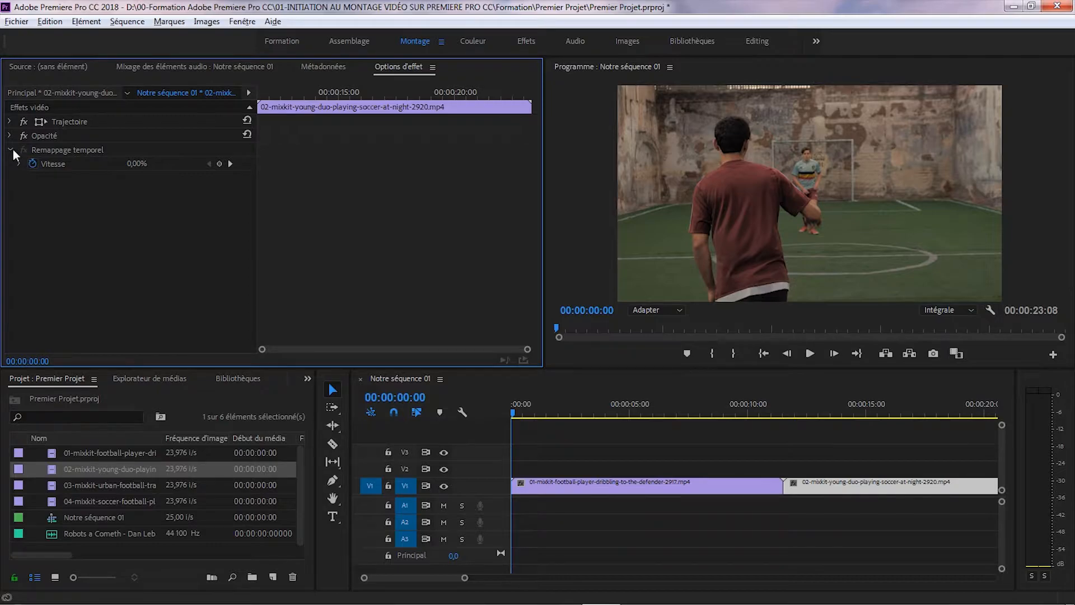
pyautogui.click(11, 150)
pyautogui.click(603, 484)
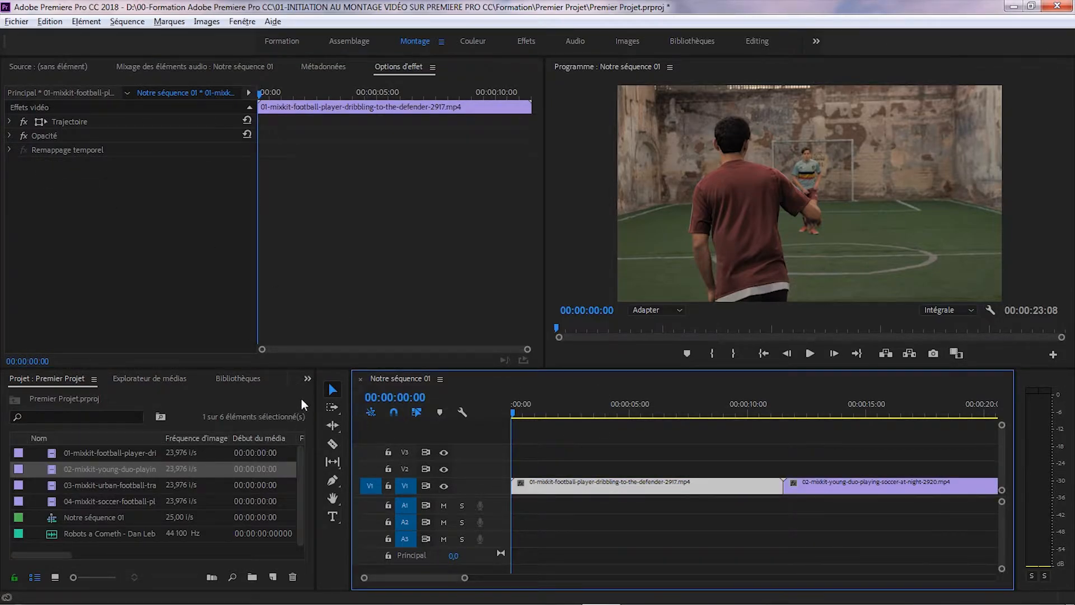
# - Open the list of Effets and select Multiplication in the Esthétiques folder of Effets vidéo
pyautogui.click(308, 379)
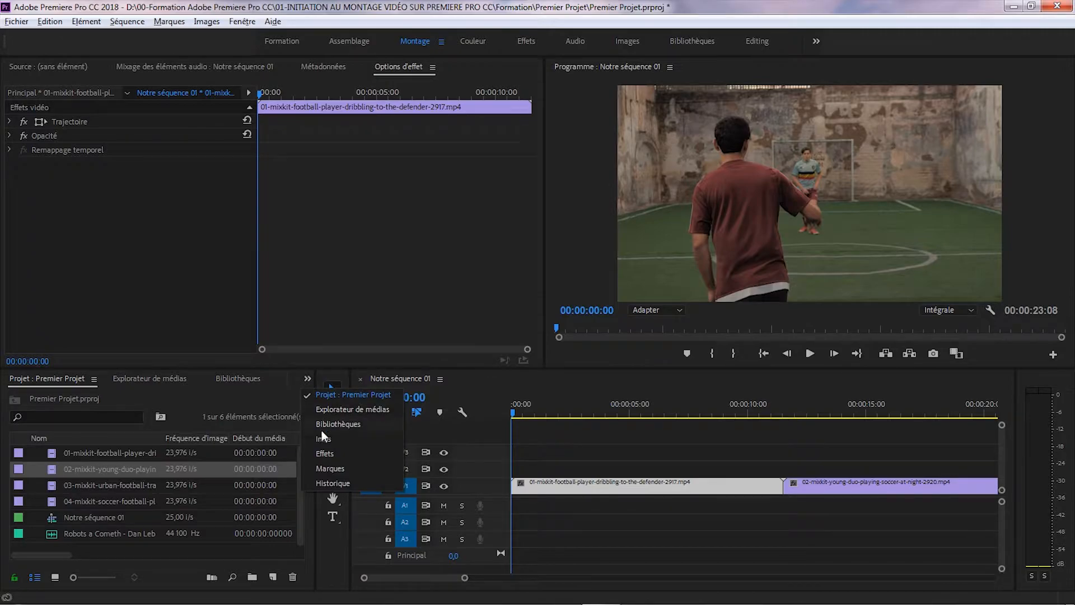
pyautogui.click(328, 452)
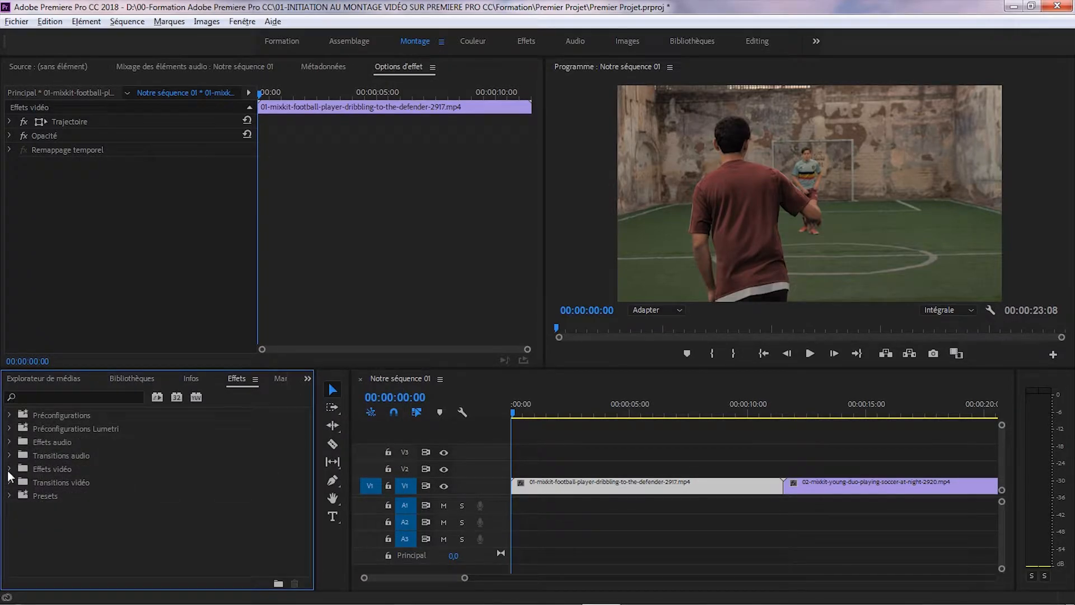
pyautogui.click(9, 469)
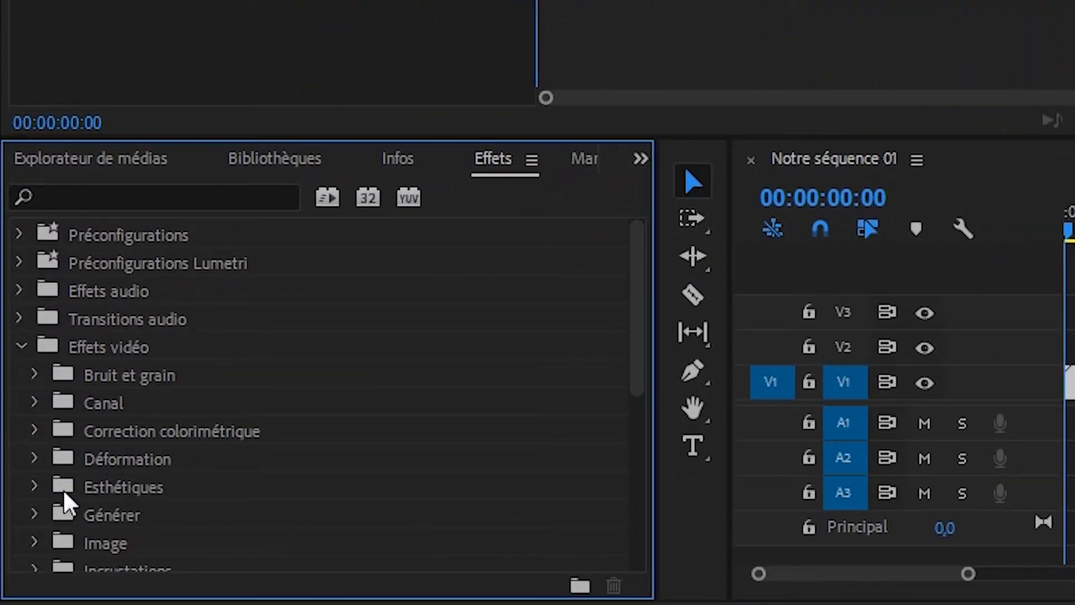
pyautogui.click(34, 488)
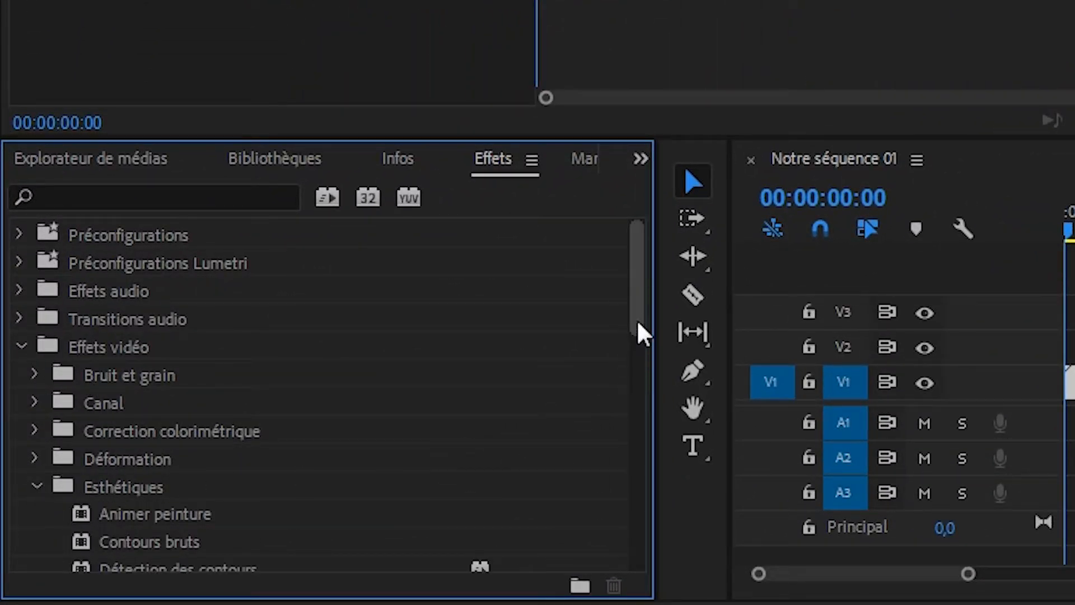
pyautogui.moveTo(641, 311); pyautogui.dragTo(630, 428)
pyautogui.click(148, 386)
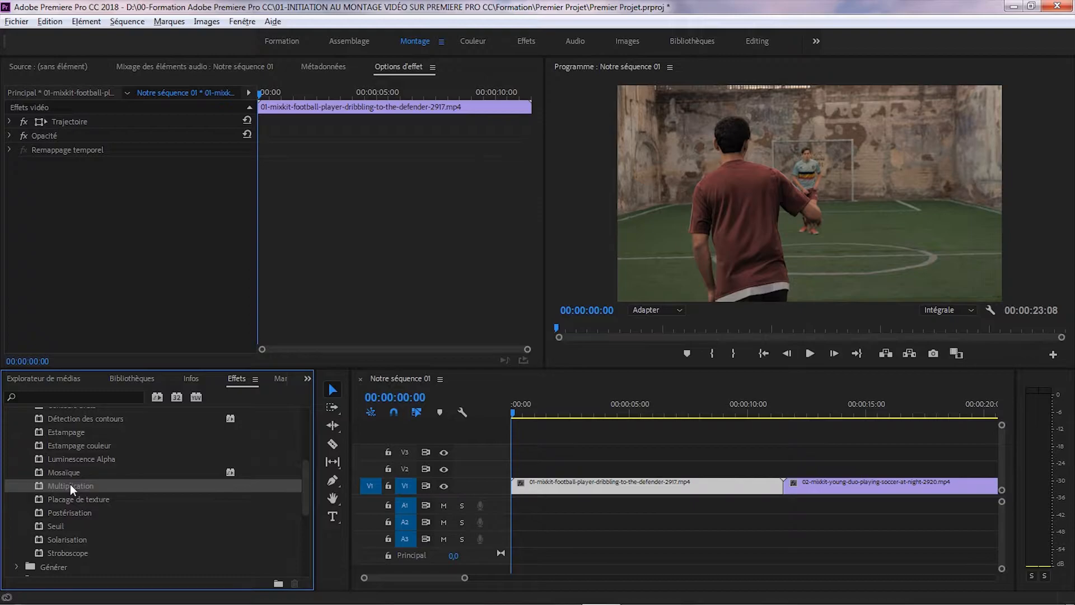
# - Apply the Multiplication effect to the first clip on V1, and set its Nombre to 3
pyautogui.moveTo(70, 484); pyautogui.dragTo(547, 486)
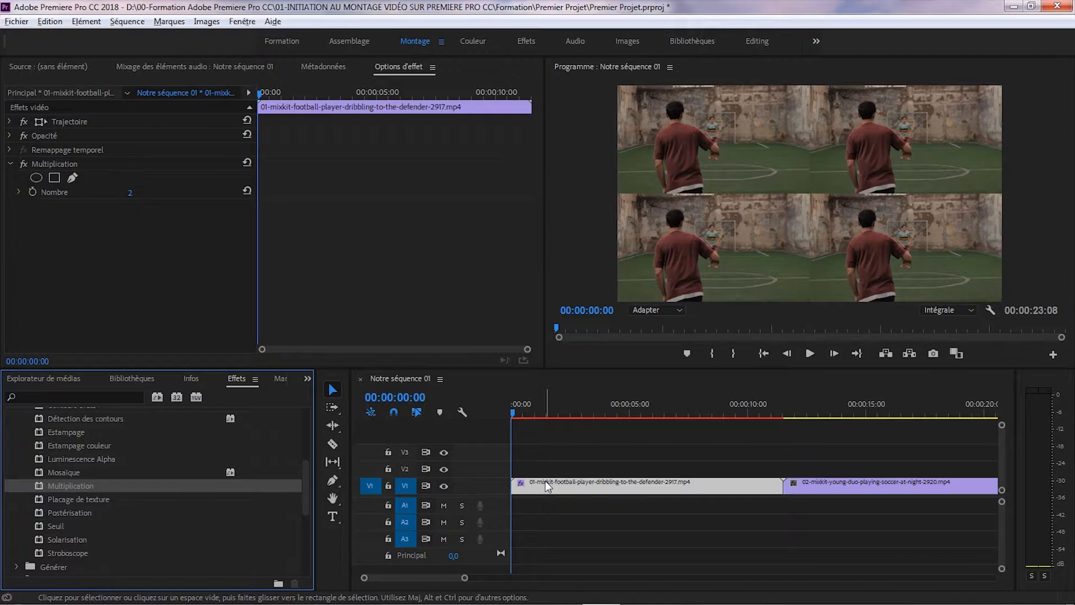
pyautogui.click(547, 486)
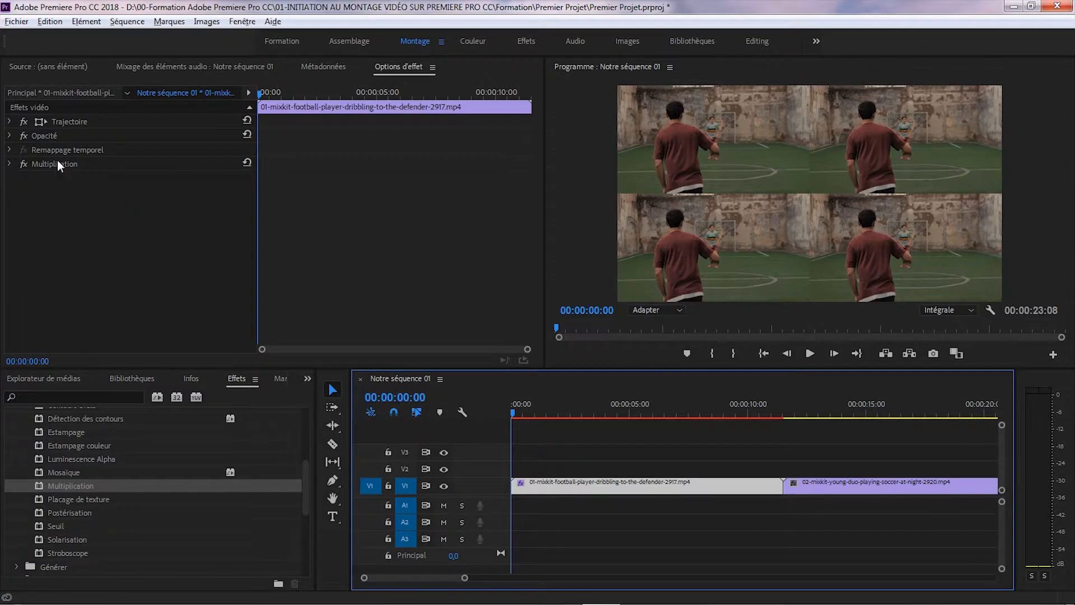
pyautogui.click(10, 164)
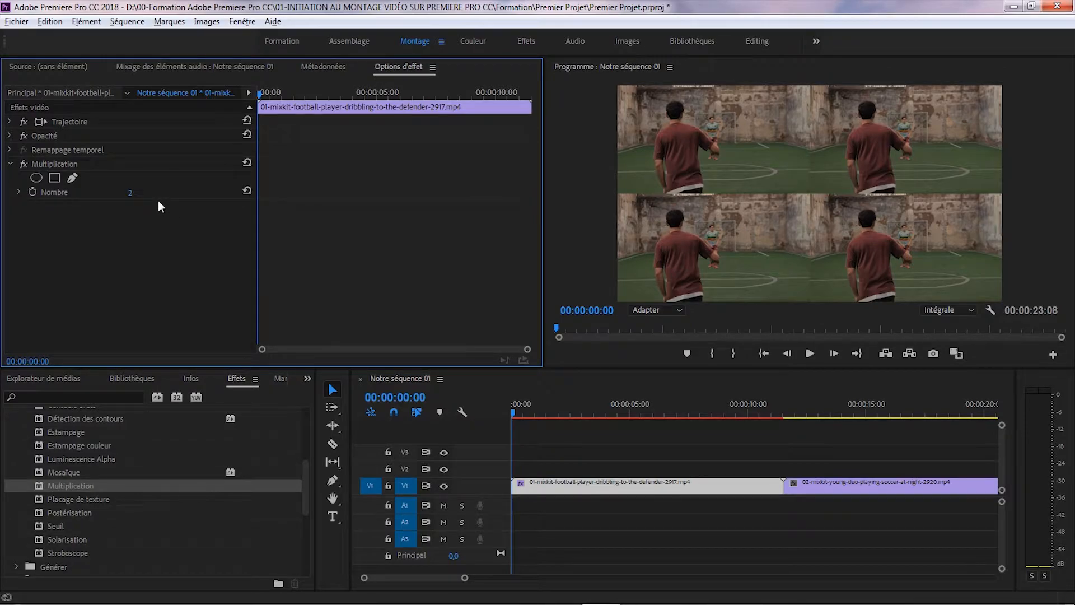
pyautogui.click(130, 192)
pyautogui.write('3')
pyautogui.press('Return')
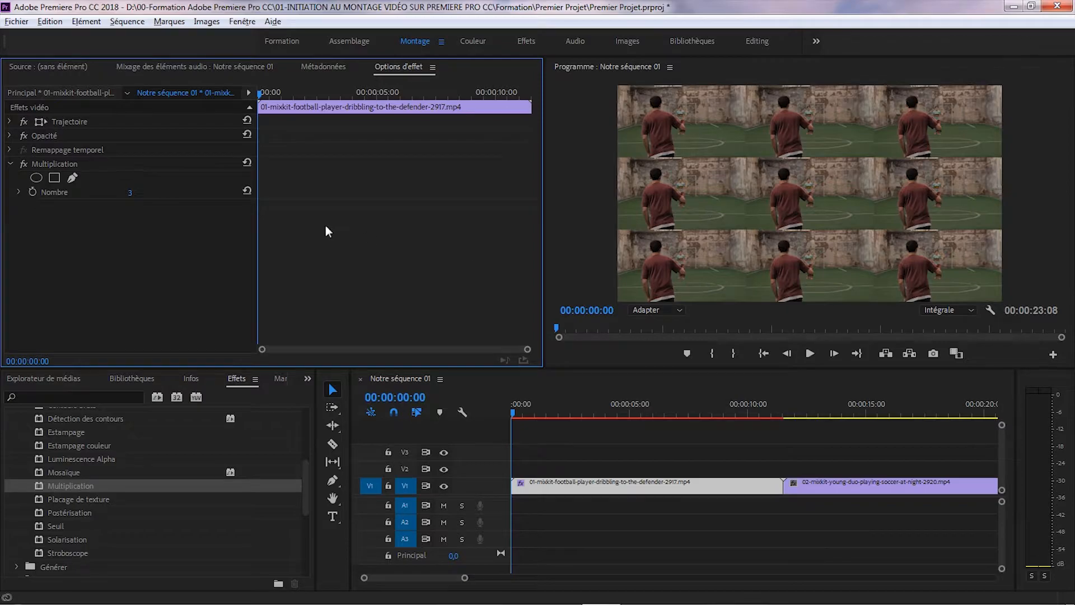
# - Reveal the slider of Multiplication's Nombre, raise the value to 15 and lower it to 2
pyautogui.click(130, 193)
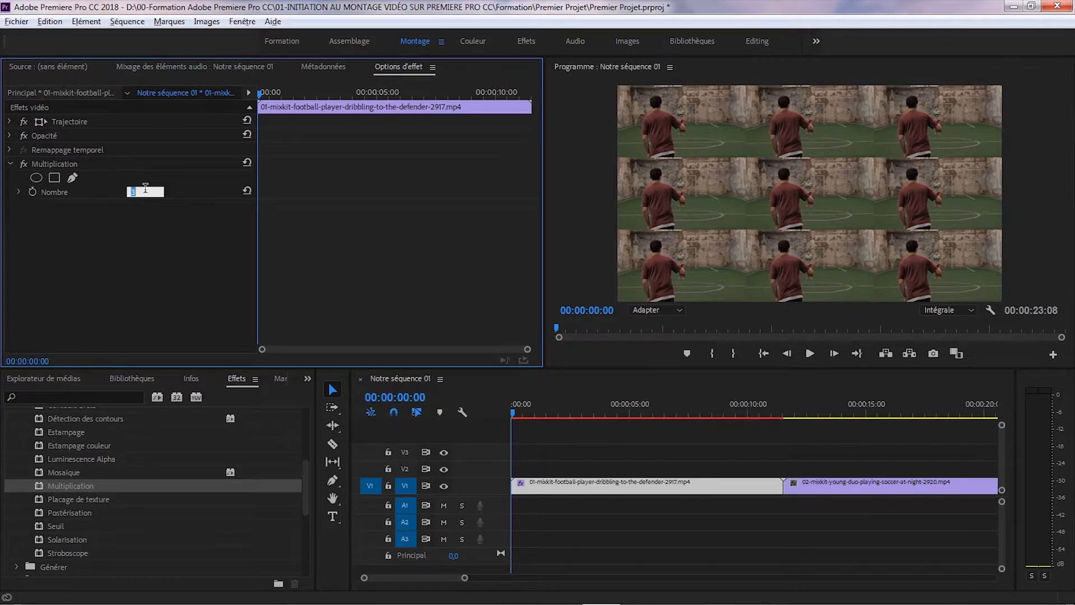
pyautogui.click(19, 193)
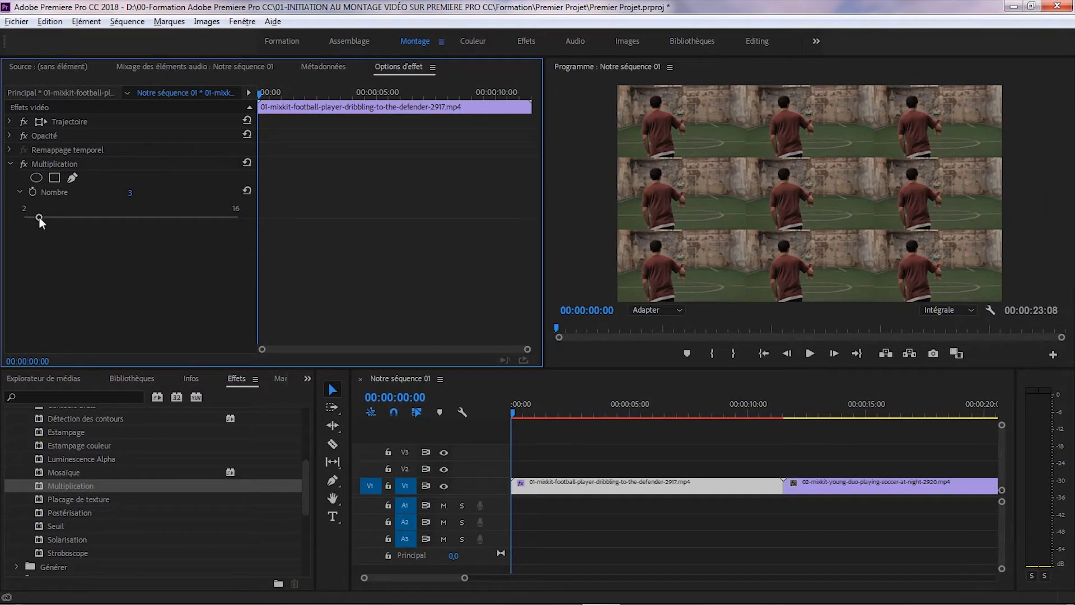
pyautogui.moveTo(39, 218); pyautogui.dragTo(222, 230)
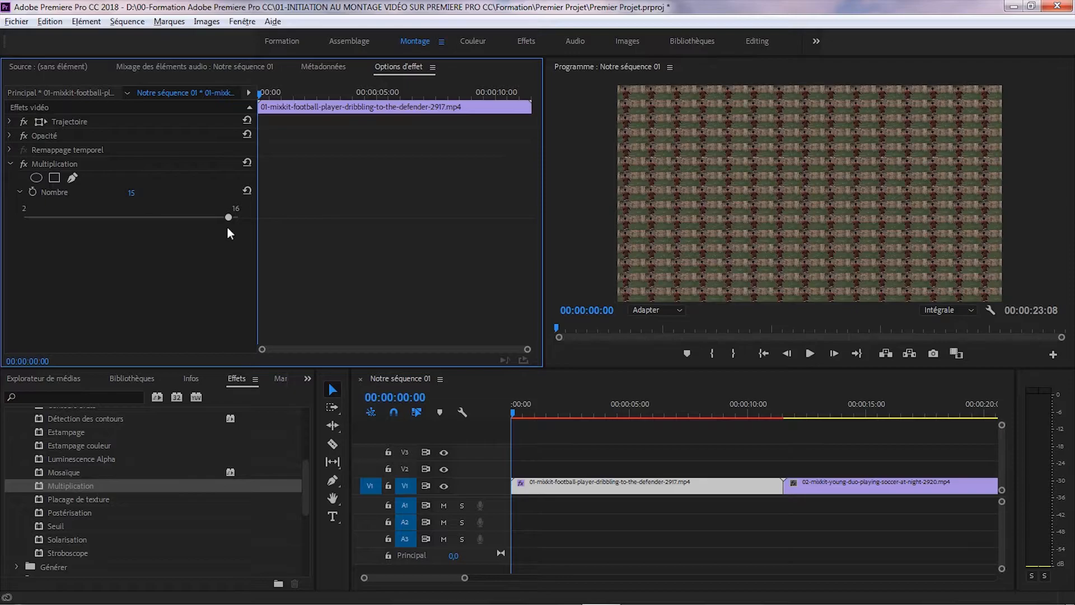
pyautogui.moveTo(227, 228); pyautogui.dragTo(14, 234)
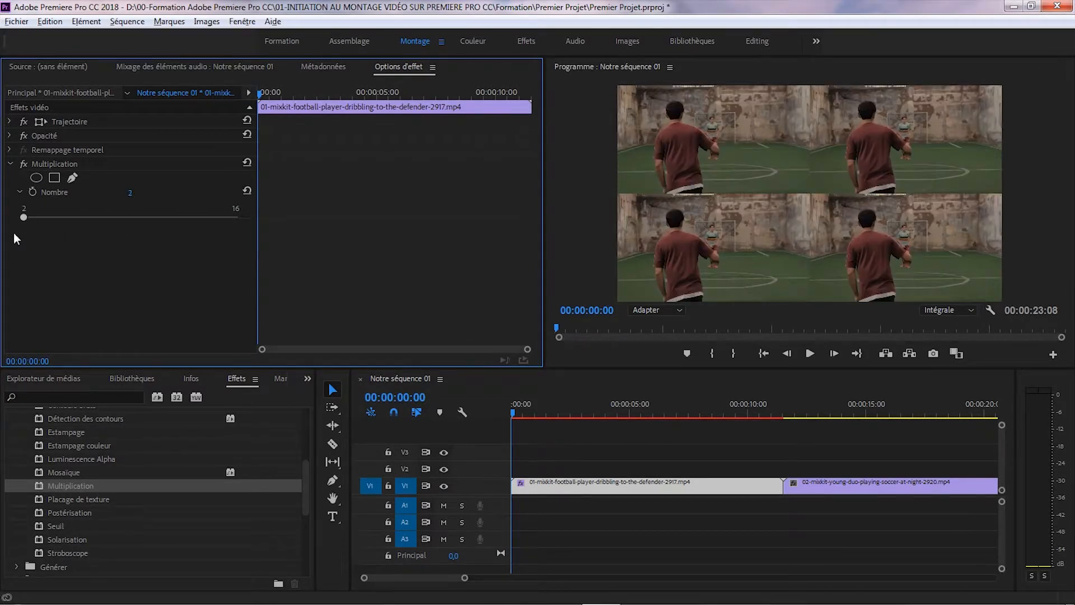
# - Set the Nombre of the Multiplication effect back to 3
pyautogui.click(129, 192)
pyautogui.press('Return')
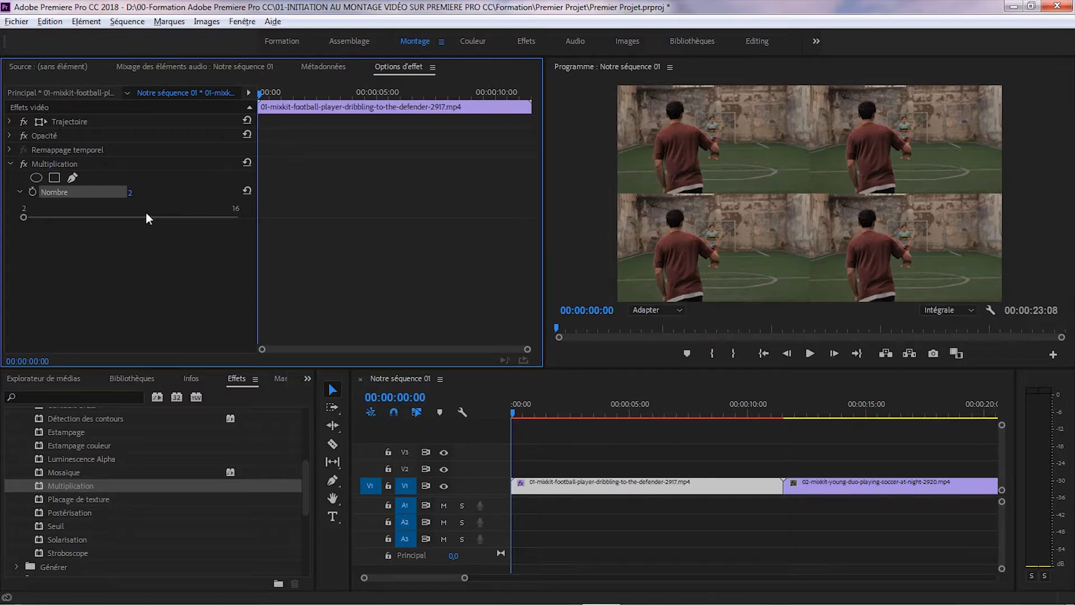
pyautogui.click(145, 189)
pyautogui.write('3')
pyautogui.press('Return')
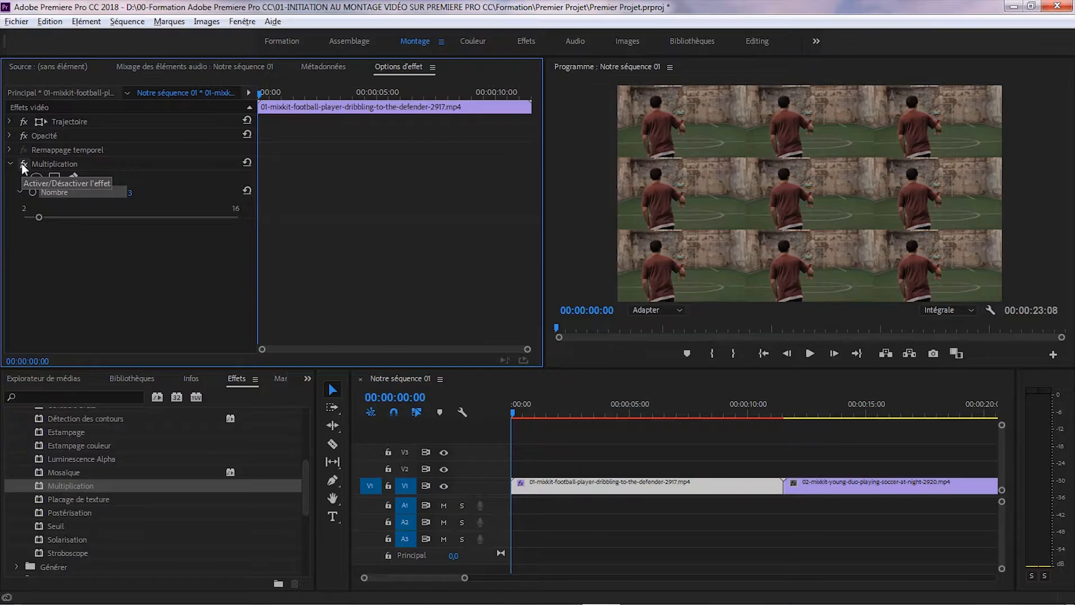
# - Disable and re-enable the Multiplication effect, and raise its Nombre to 11
pyautogui.click(22, 164)
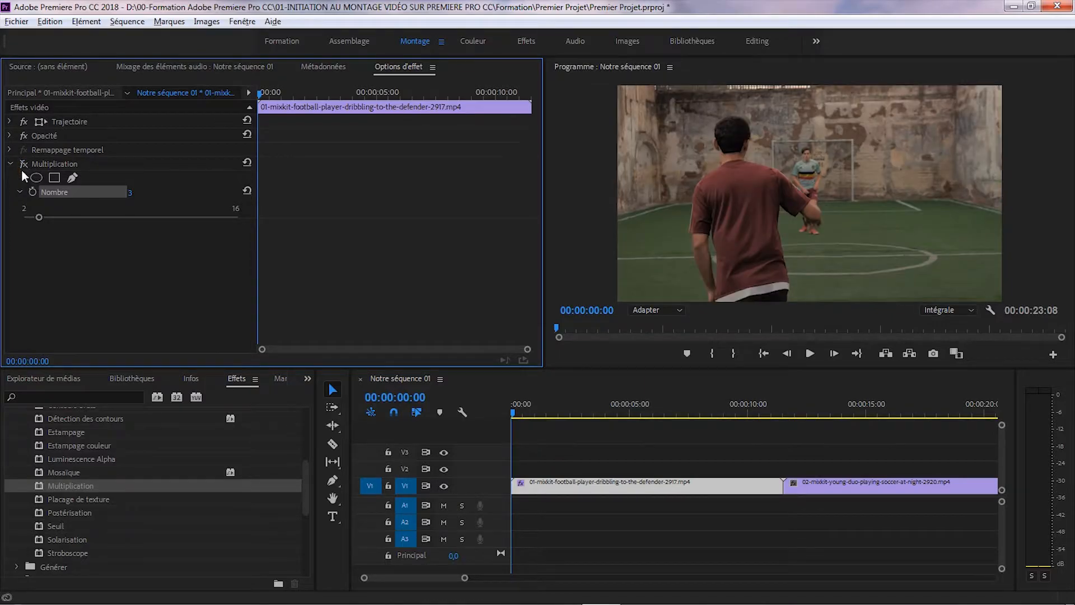
pyautogui.click(24, 164)
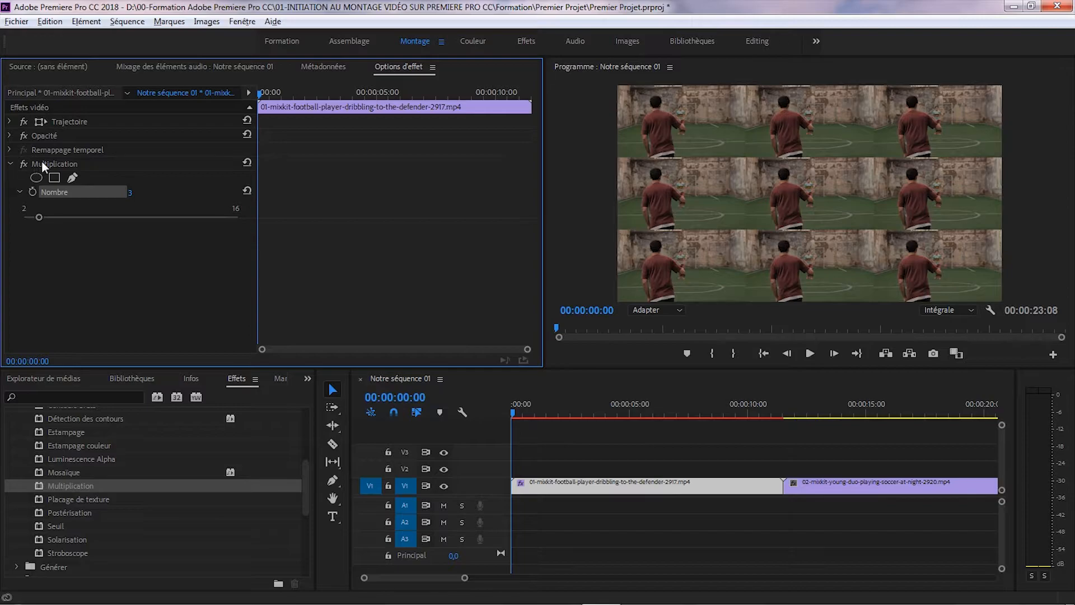
pyautogui.moveTo(38, 218); pyautogui.dragTo(162, 218)
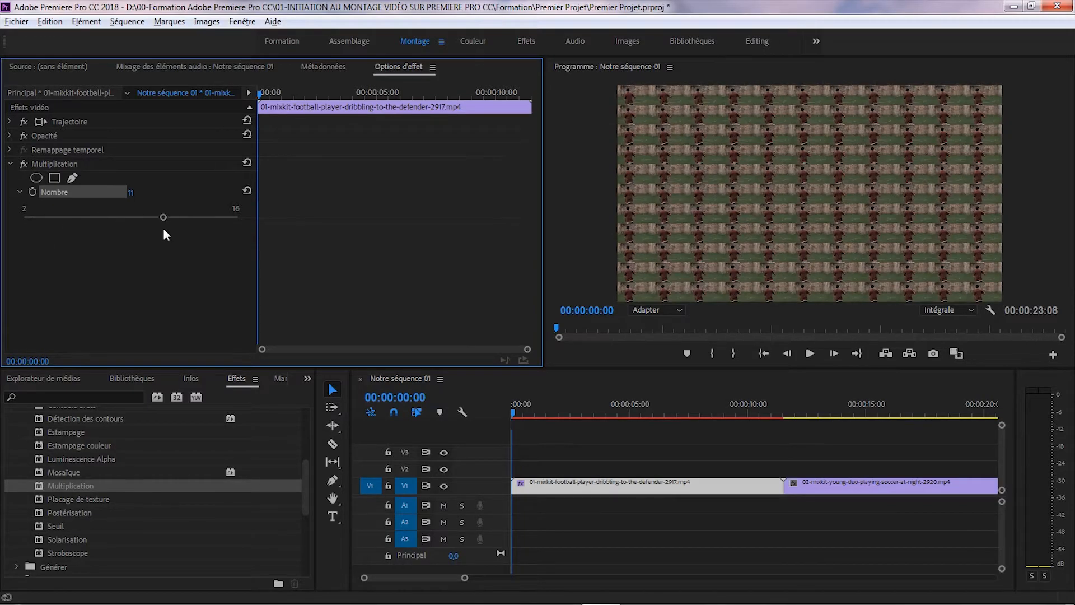
# - Reset the Multiplication effect on the first clip and copy it onto the second clip on V1
pyautogui.click(248, 162)
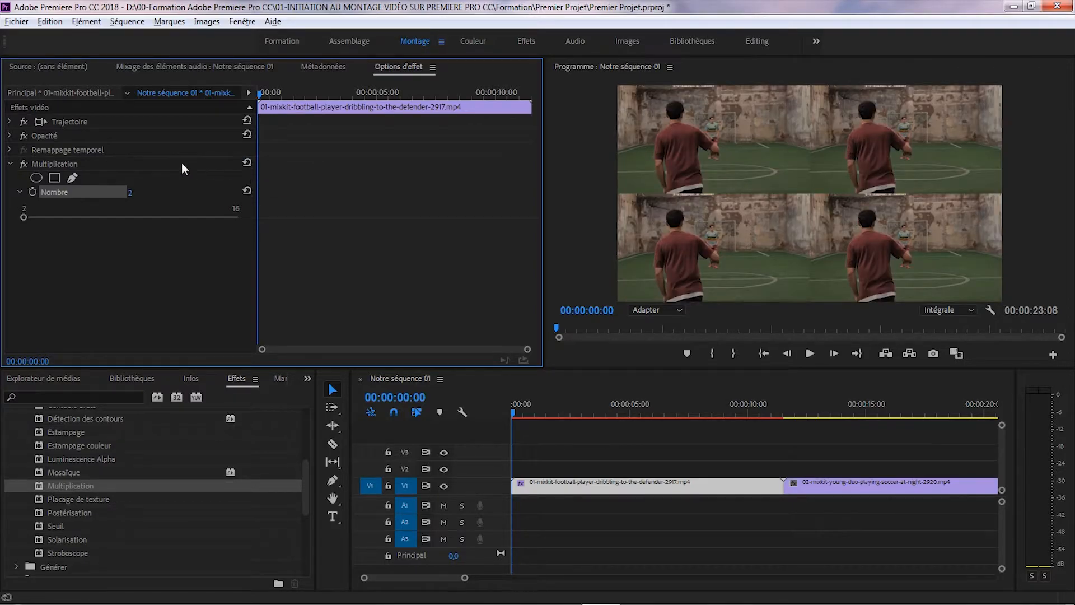
pyautogui.click(43, 166)
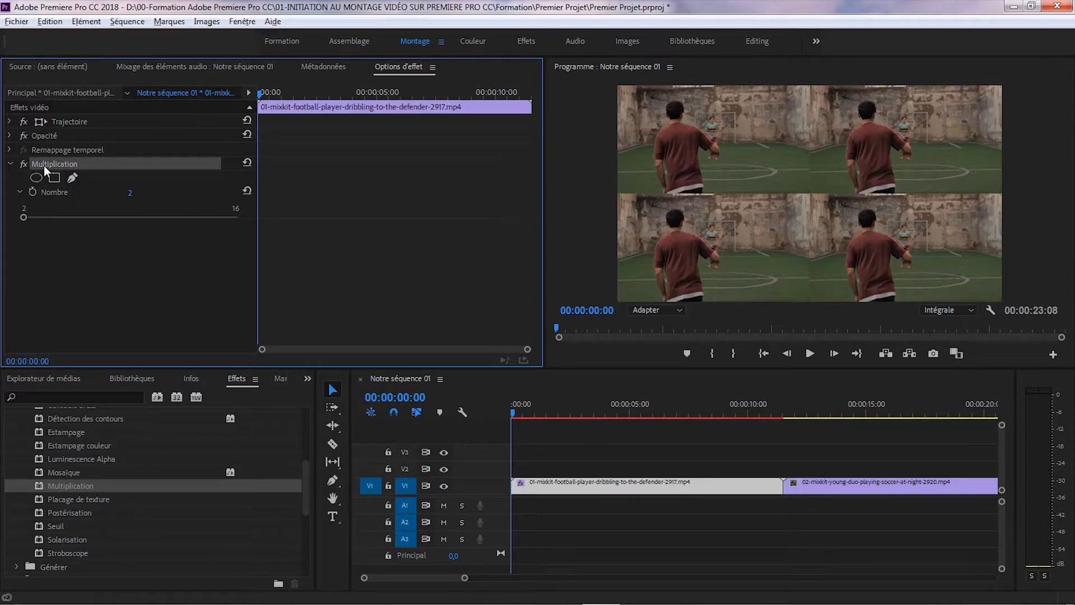
pyautogui.rightClick(43, 166)
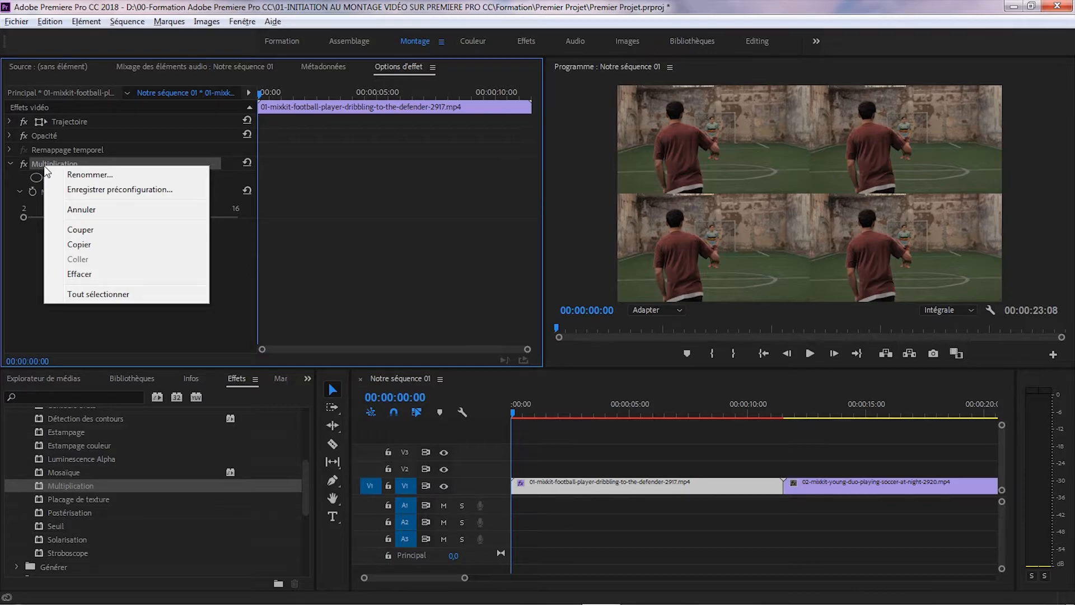
pyautogui.click(89, 248)
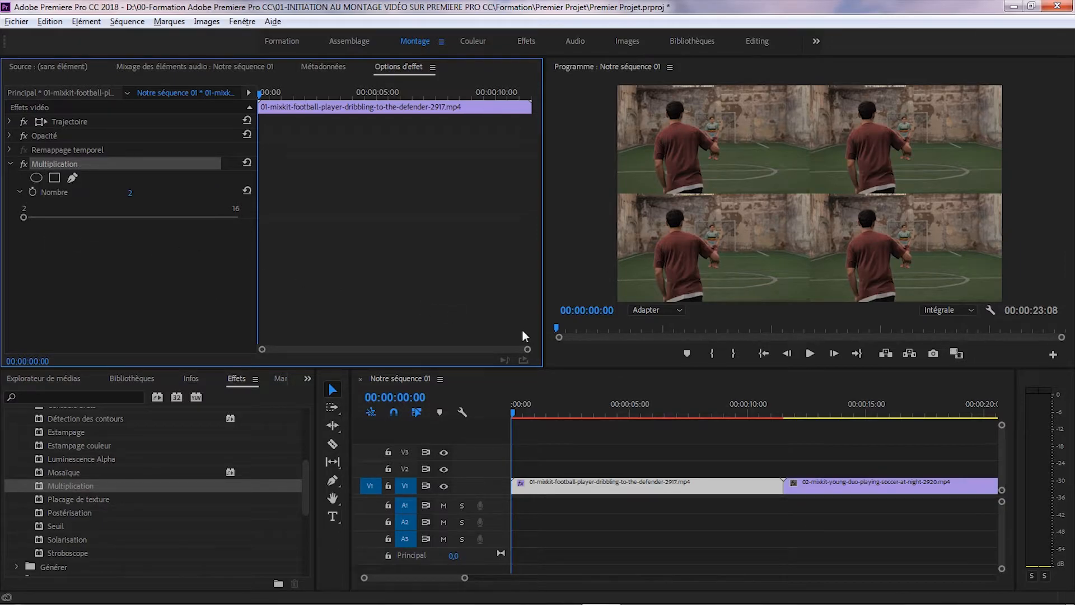
pyautogui.click(813, 486)
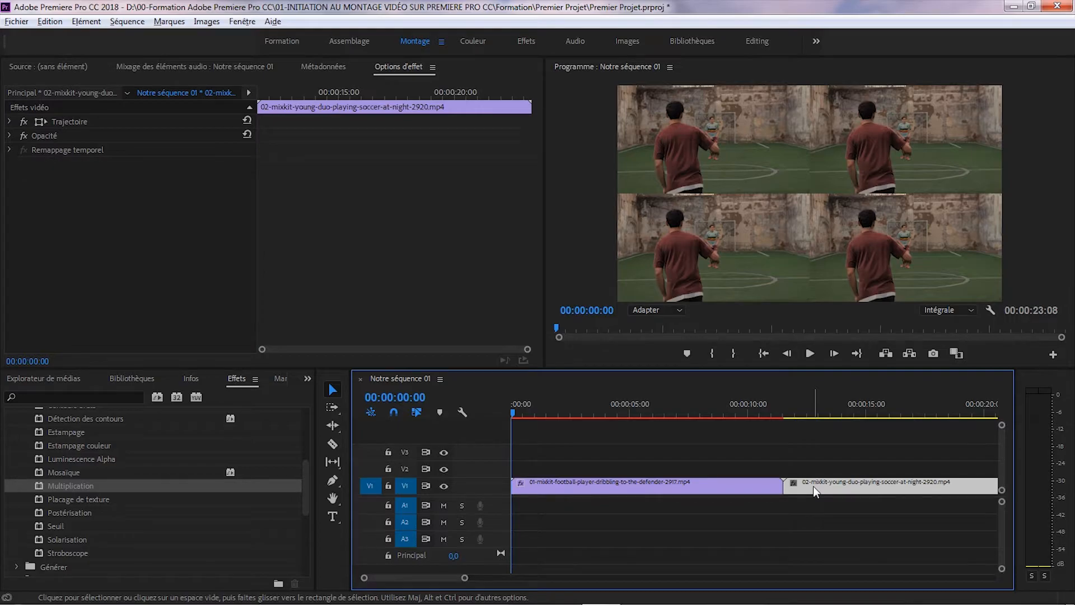
pyautogui.rightClick(41, 183)
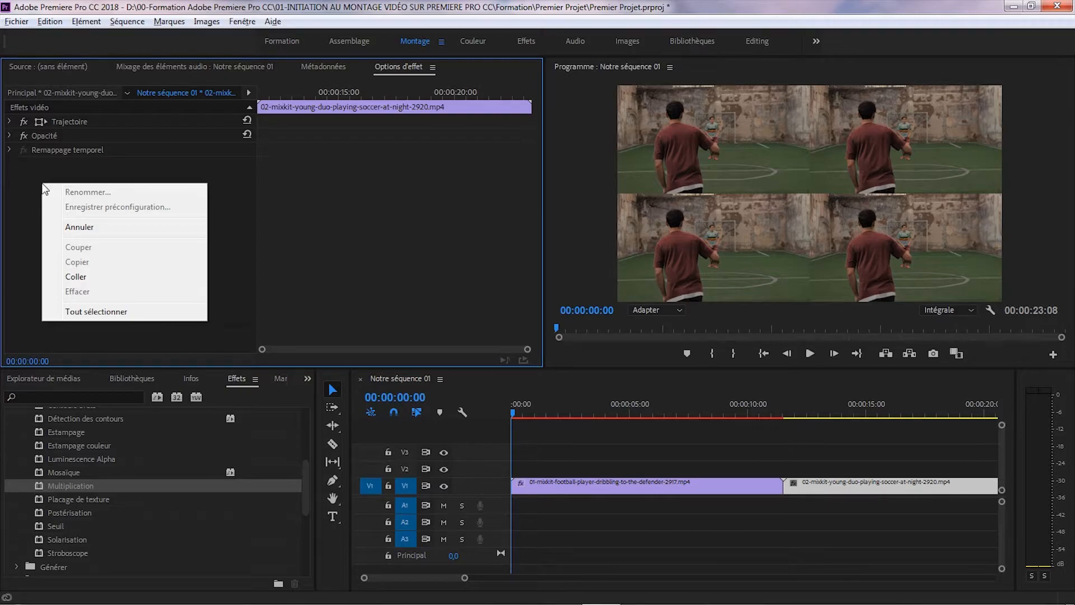
pyautogui.click(95, 276)
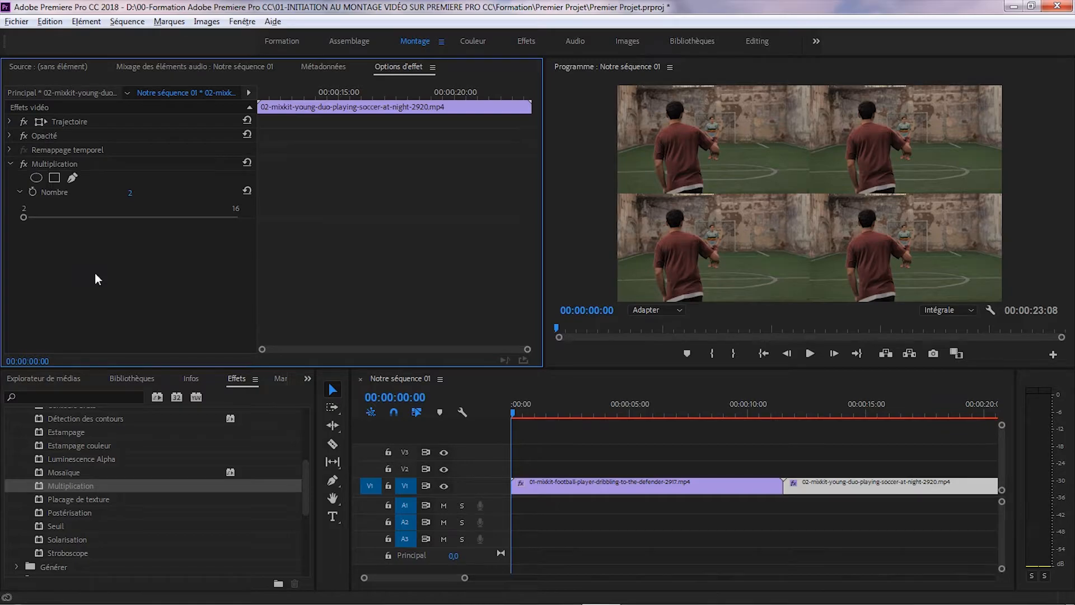
# - Delete the Multiplication effect from the second clip and from the first clip on V1
pyautogui.click(66, 163)
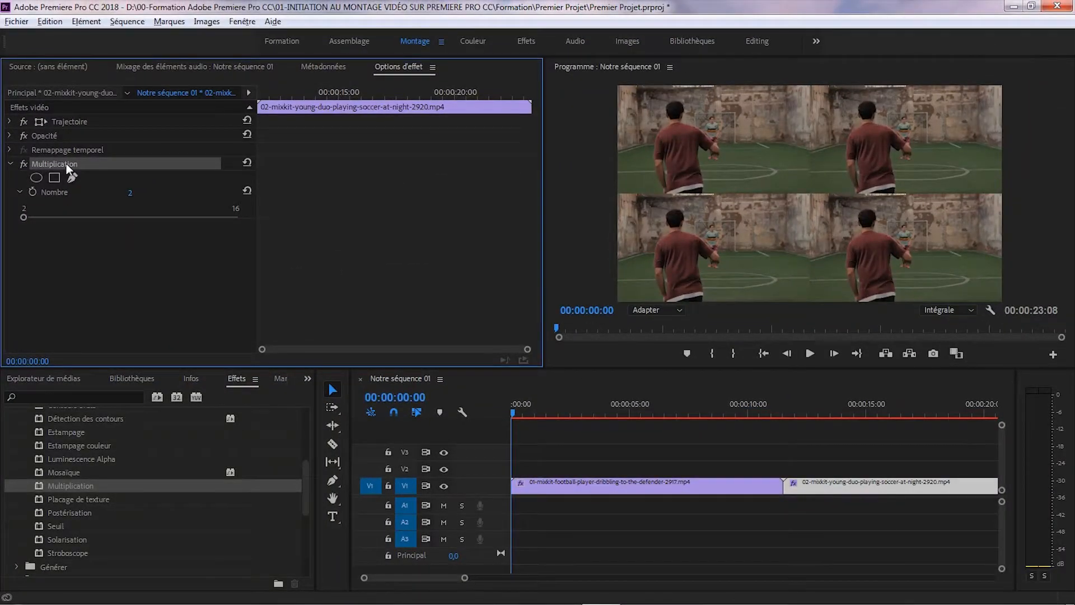
pyautogui.rightClick(66, 163)
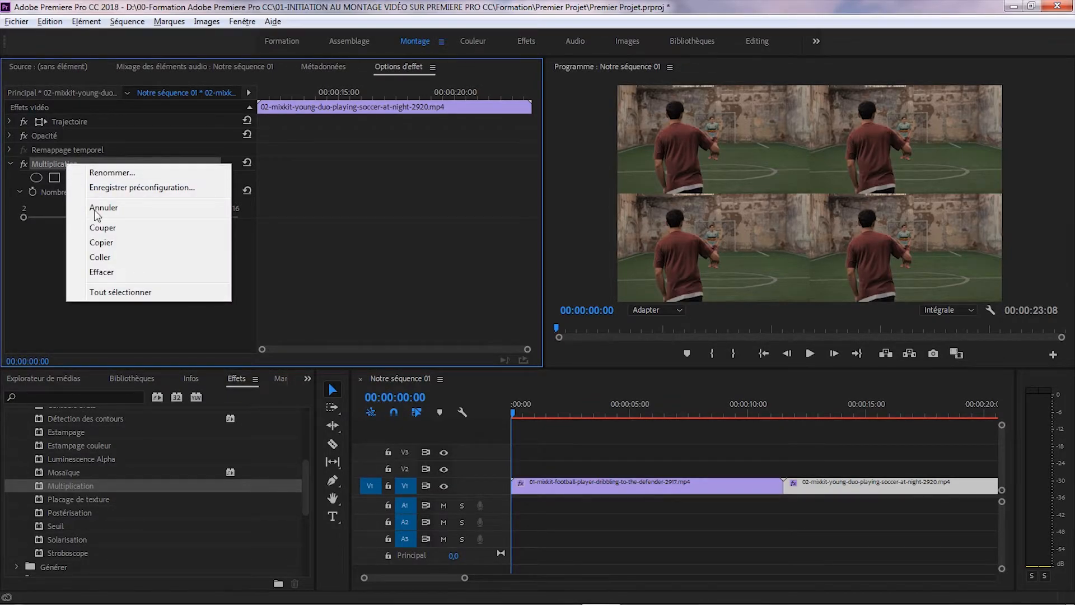
pyautogui.click(107, 274)
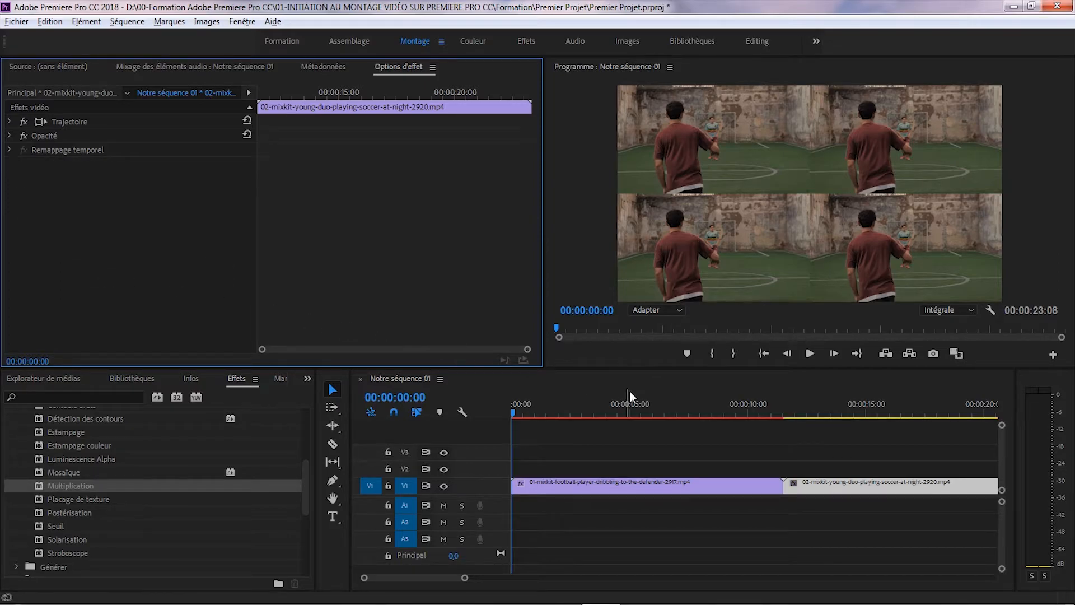
pyautogui.click(656, 487)
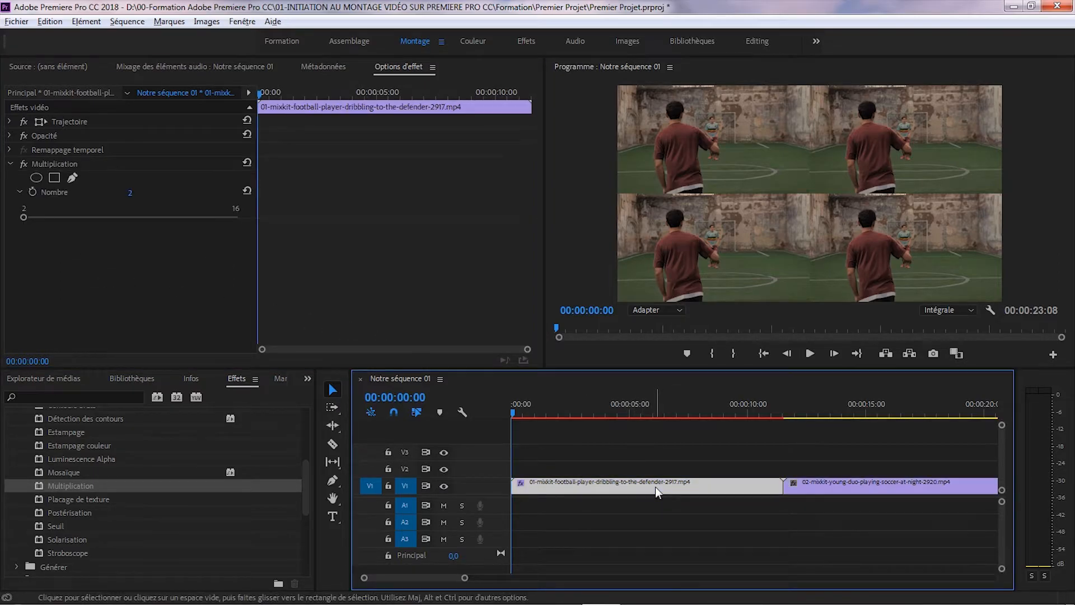
pyautogui.rightClick(55, 167)
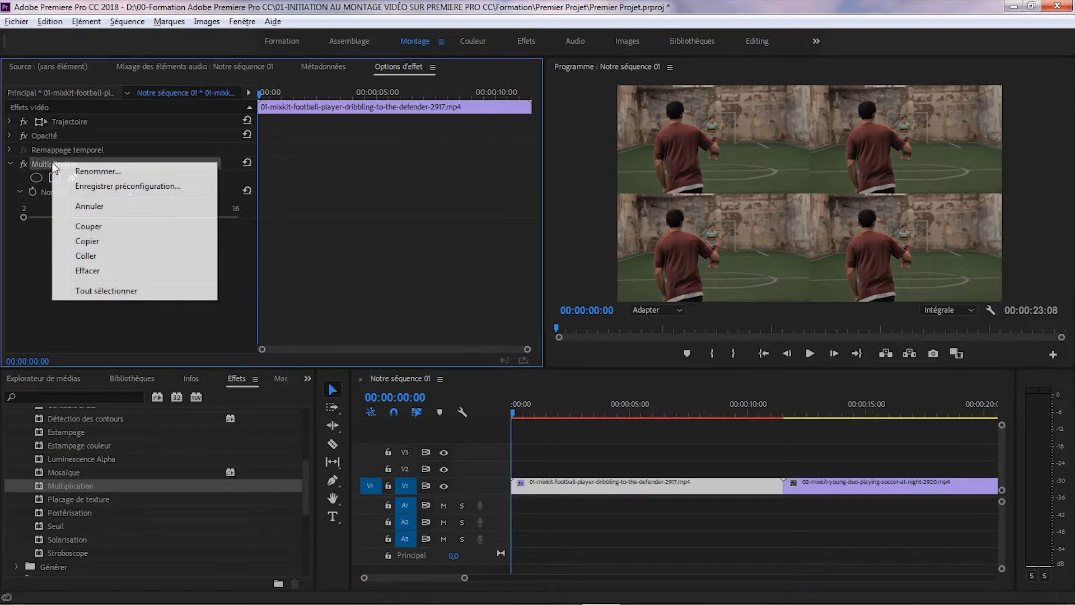
pyautogui.click(88, 271)
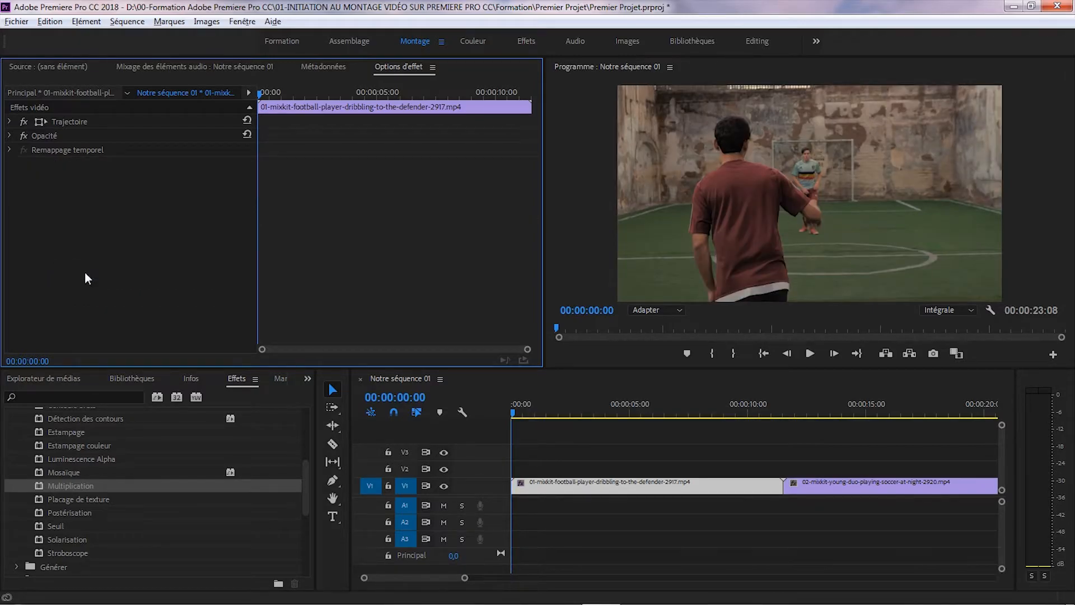
# - Apply the Diaphragme rond video transition at the cut between the two clips on V1, accepting repeated frames
pyautogui.moveTo(306, 488); pyautogui.dragTo(306, 455)
pyautogui.click(17, 487)
pyautogui.click(11, 420)
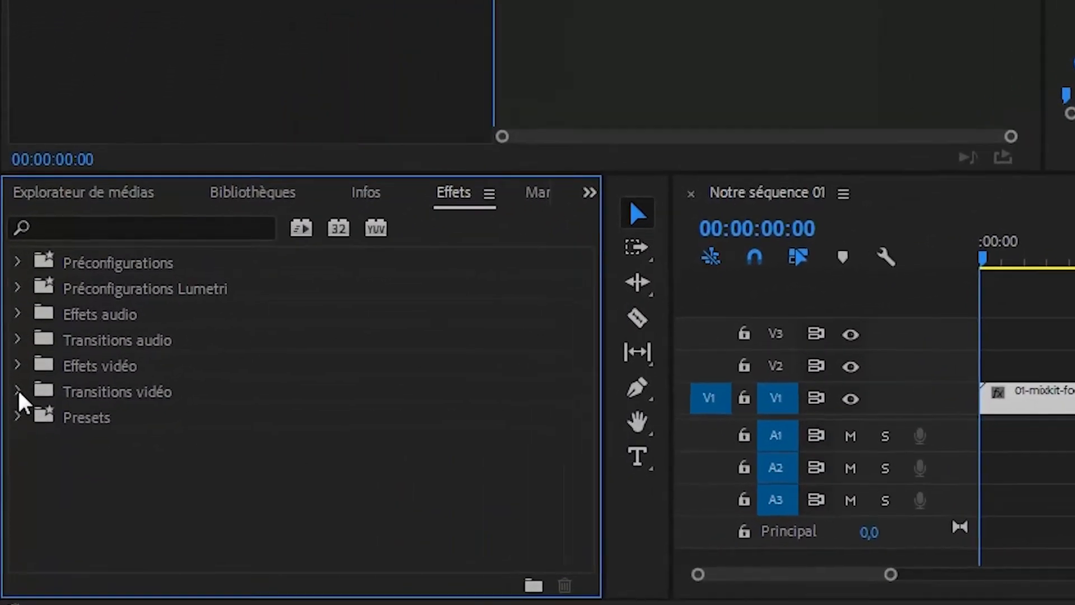
pyautogui.click(9, 482)
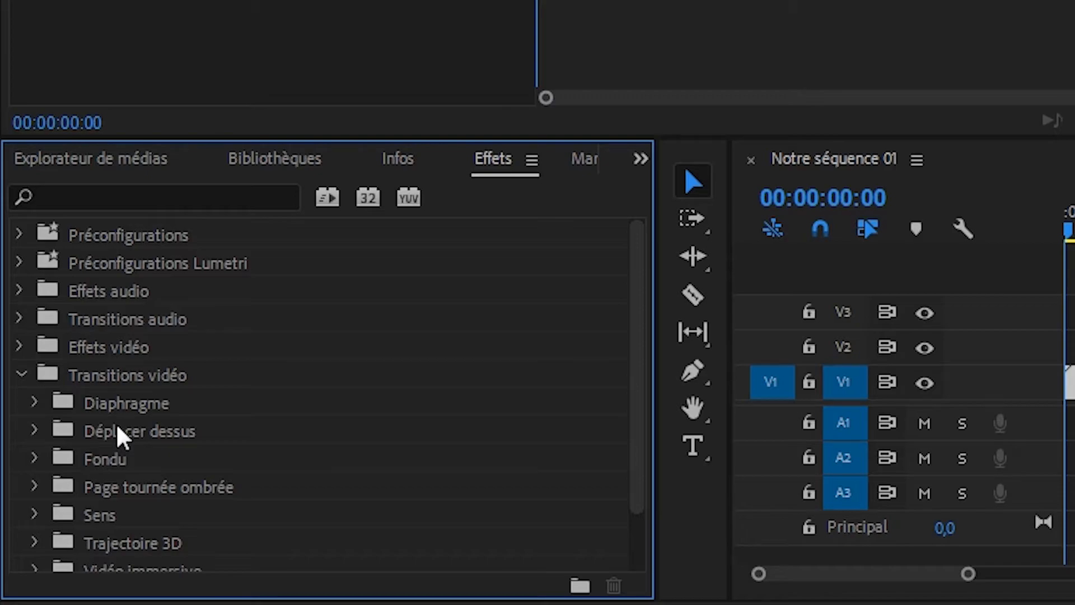
pyautogui.click(34, 402)
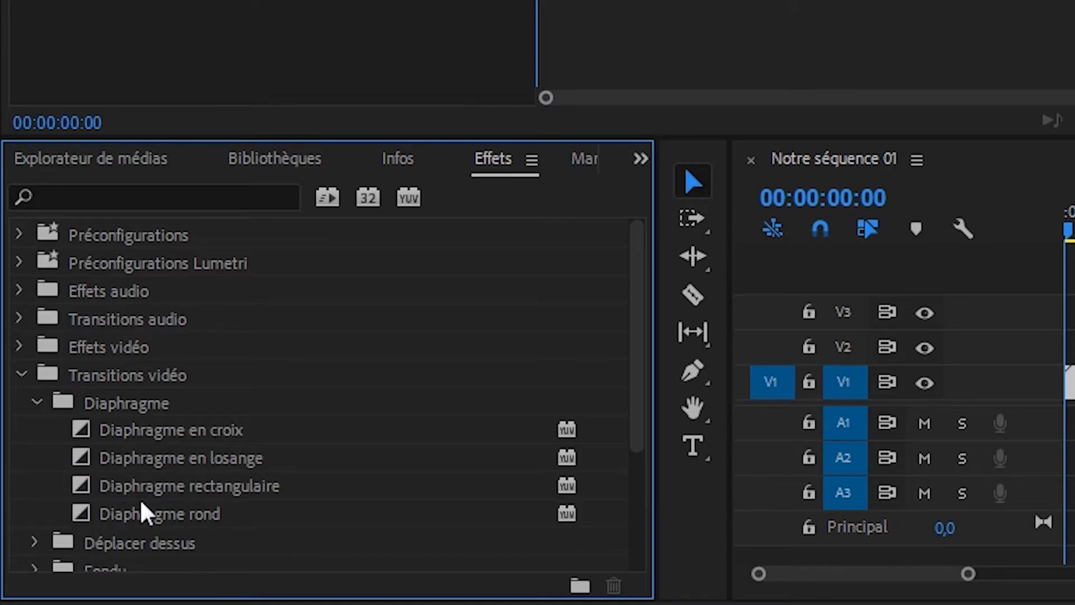
pyautogui.click(180, 521)
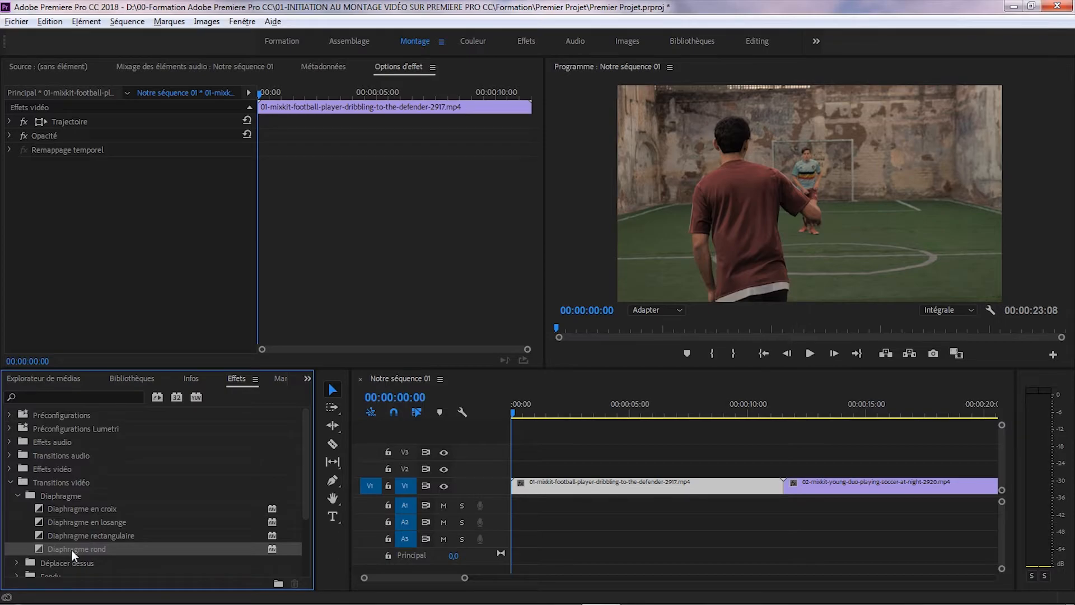
pyautogui.moveTo(72, 549); pyautogui.dragTo(783, 486)
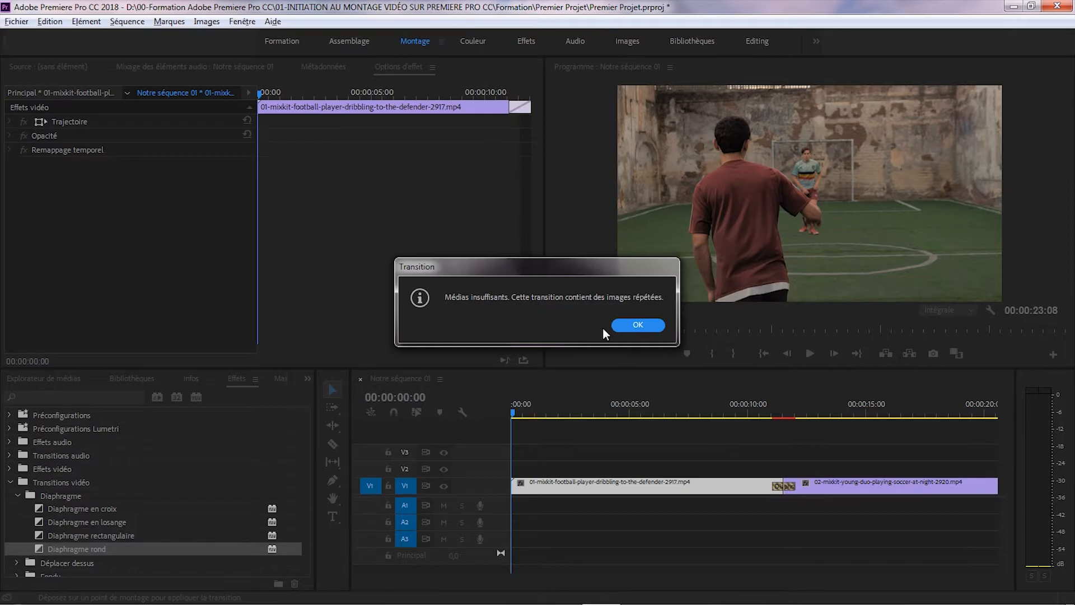
pyautogui.click(653, 328)
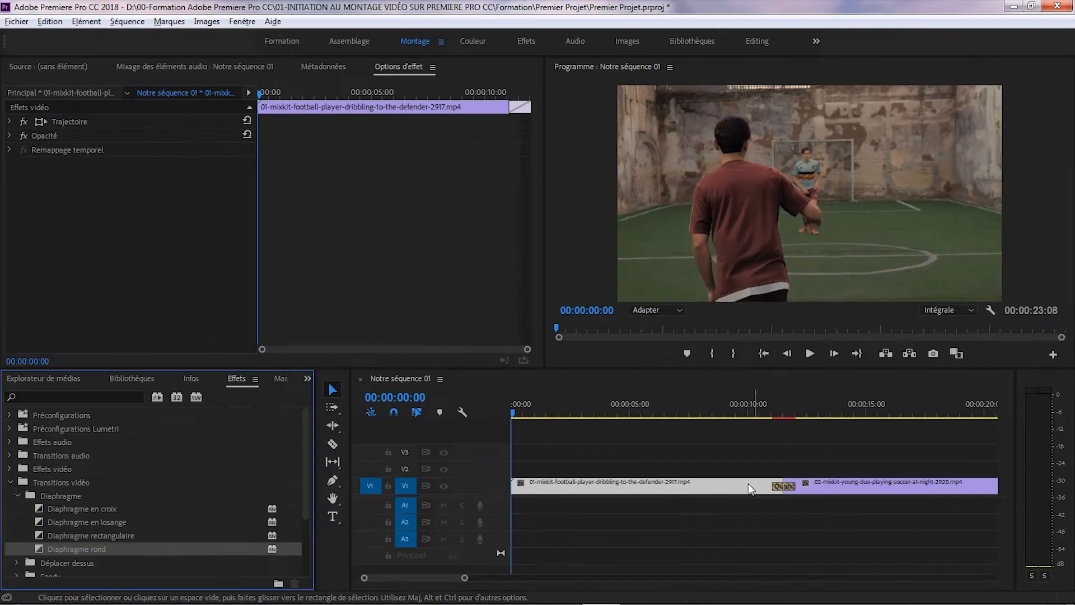
# - Examine the effect options of both clips and of the transition between them, hiding and re-showing the transition's timeline view
pyautogui.click(649, 497)
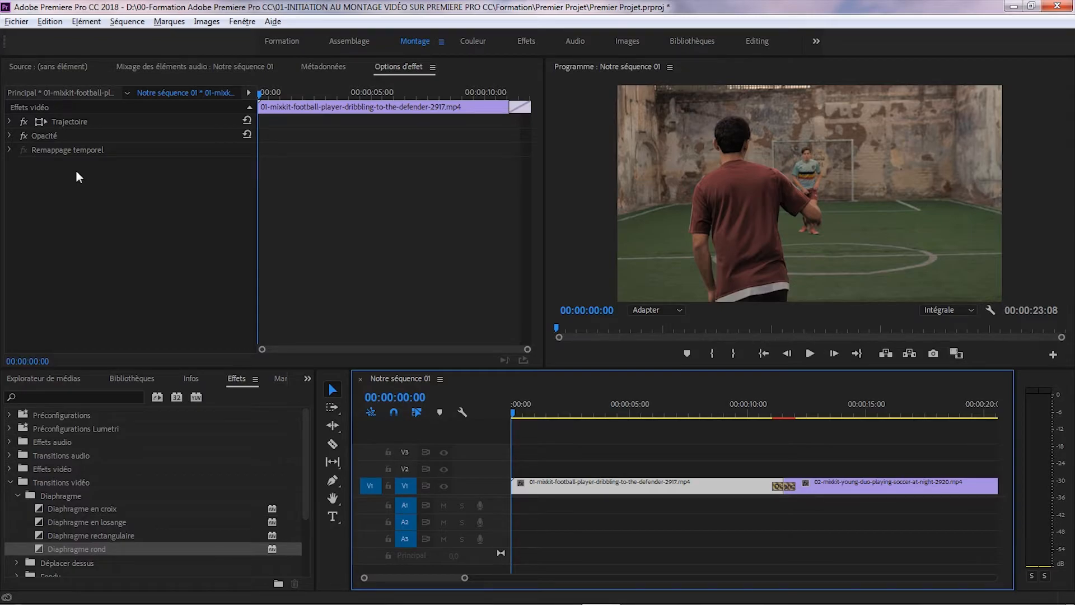
pyautogui.click(869, 486)
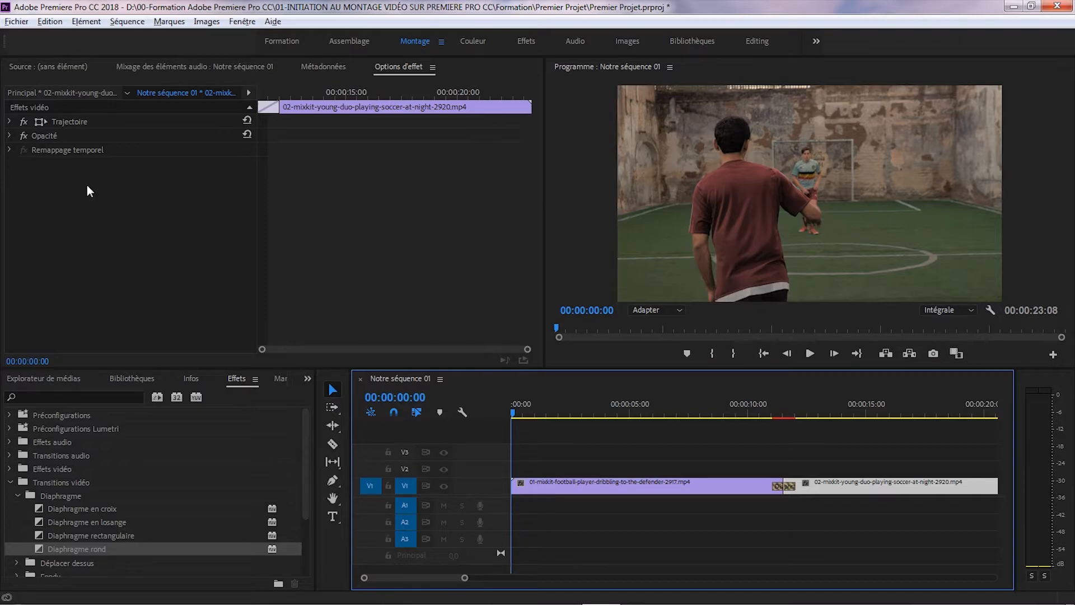
pyautogui.click(781, 487)
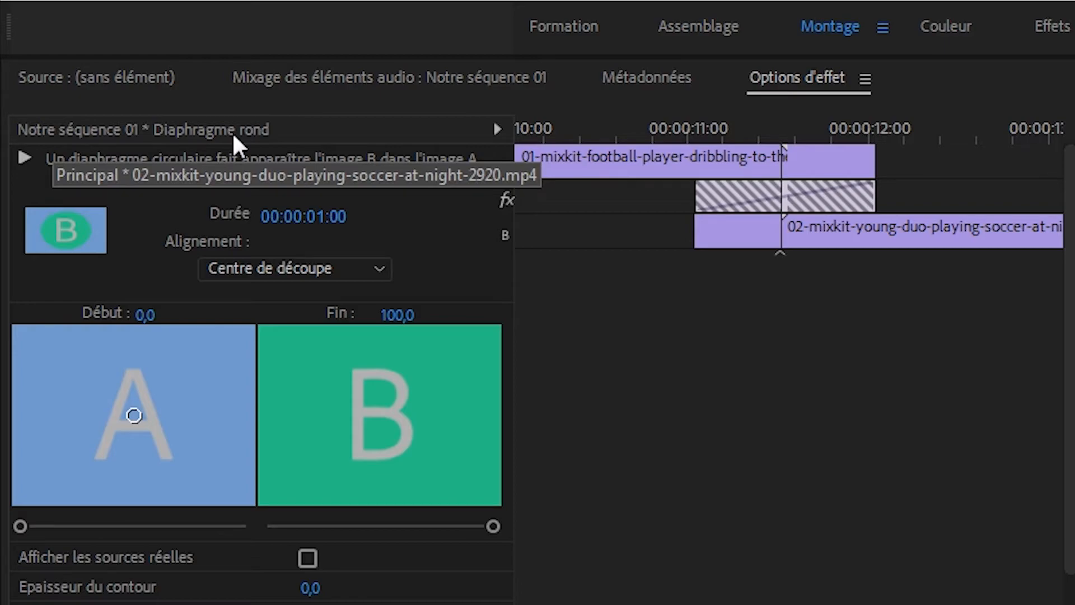
pyautogui.click(495, 127)
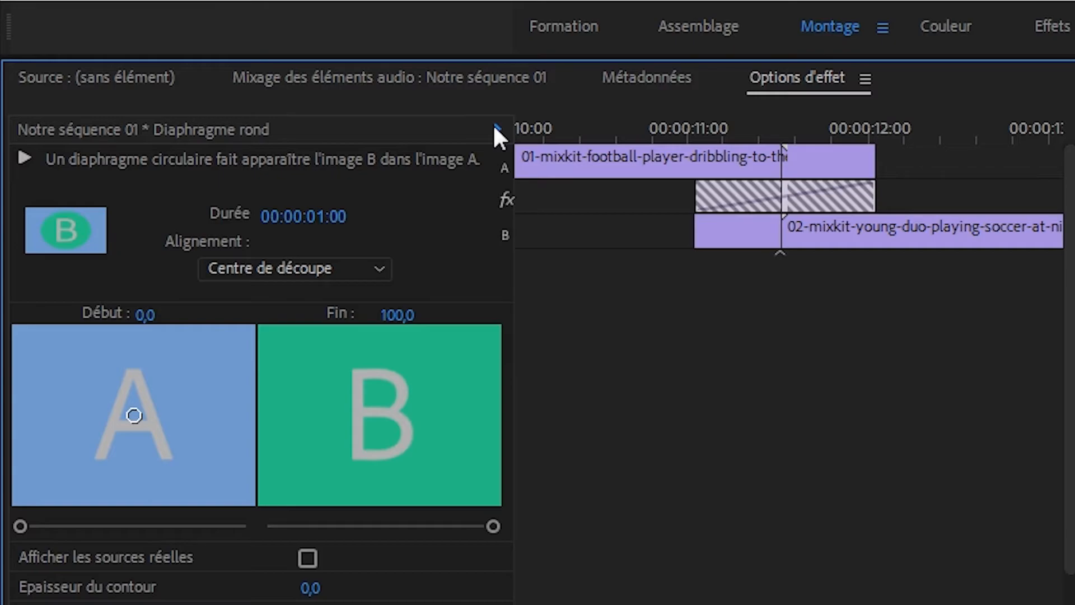
pyautogui.click(496, 129)
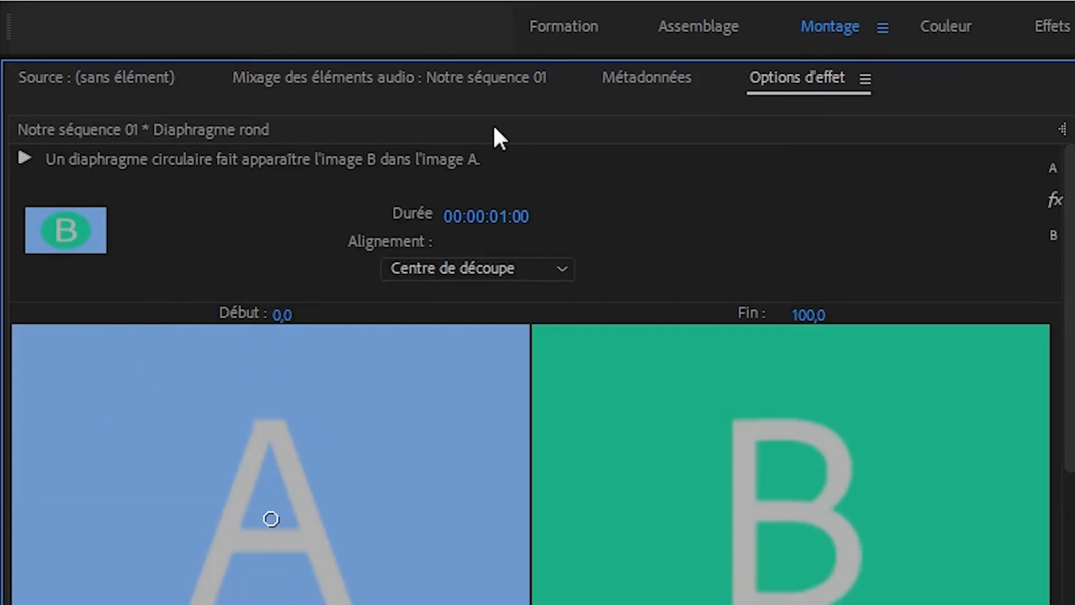
pyautogui.click(1063, 129)
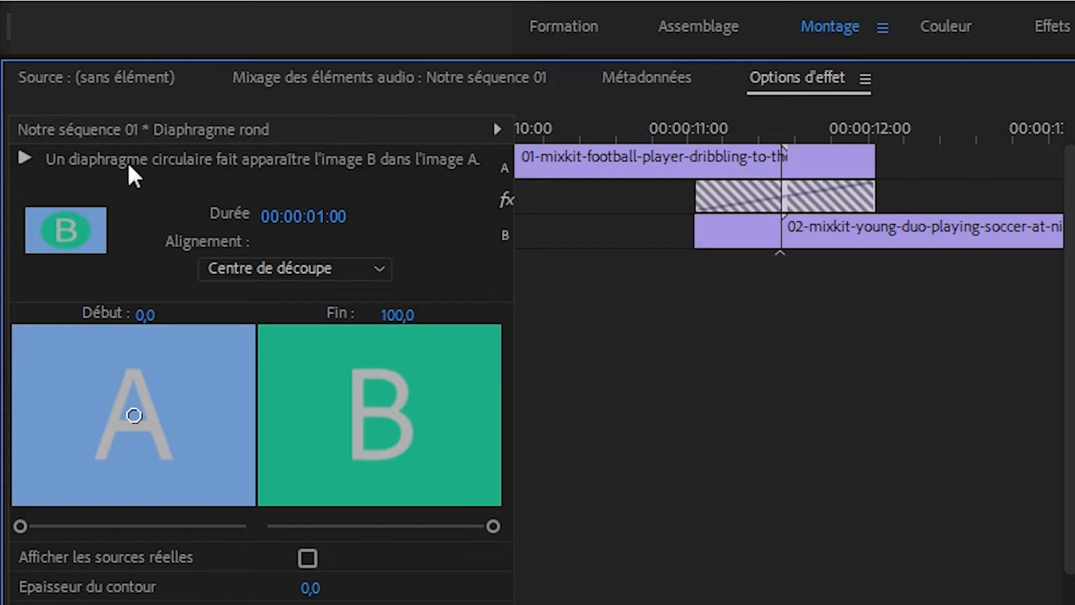
# - Set the Diaphragme rond transition's Durée to 00:00:05:00 and play the sequence from just before the transition
pyautogui.click(18, 158)
pyautogui.click(312, 217)
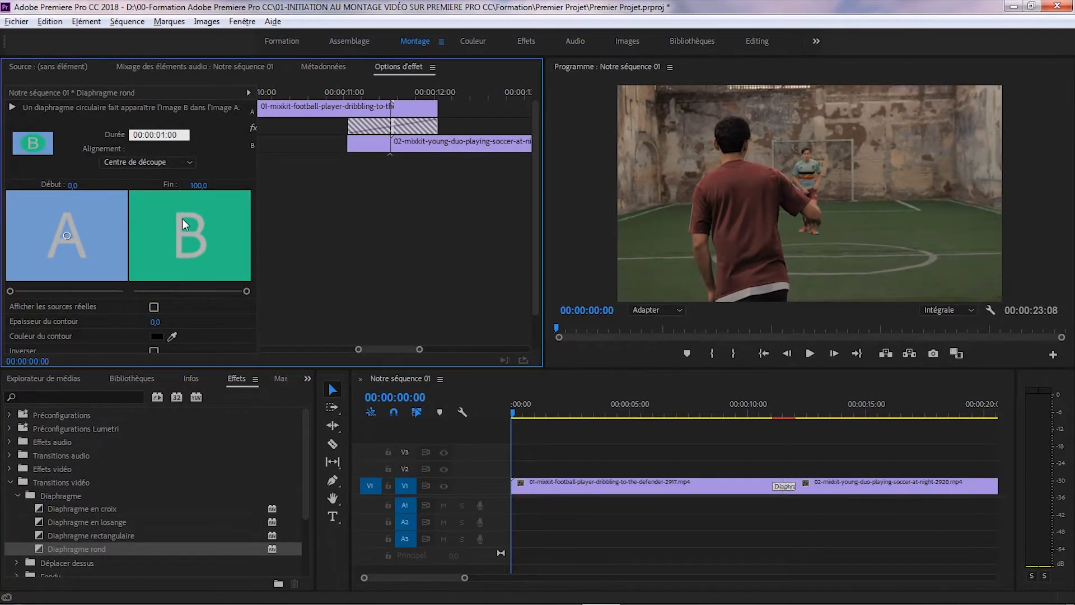
pyautogui.press('BackSpace')
pyautogui.write('5')
pyautogui.press('Return')
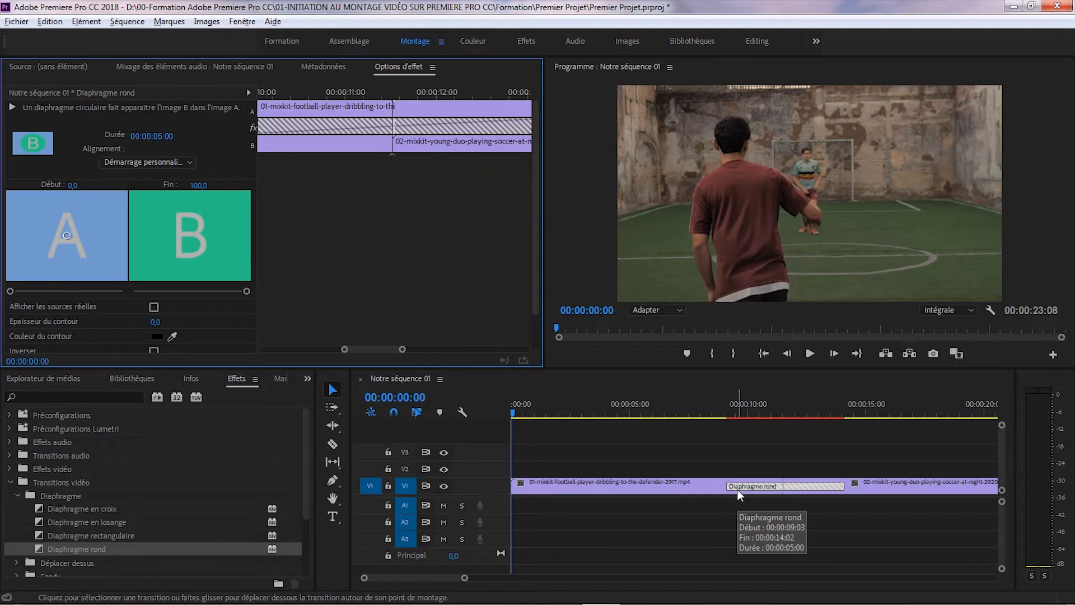
pyautogui.click(713, 417)
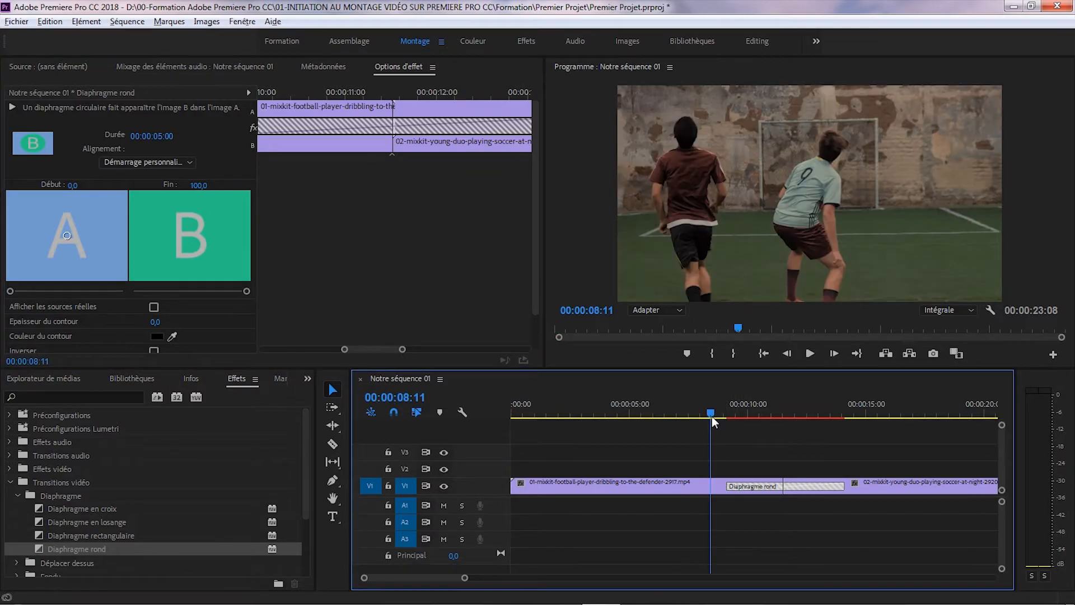
pyautogui.click(810, 353)
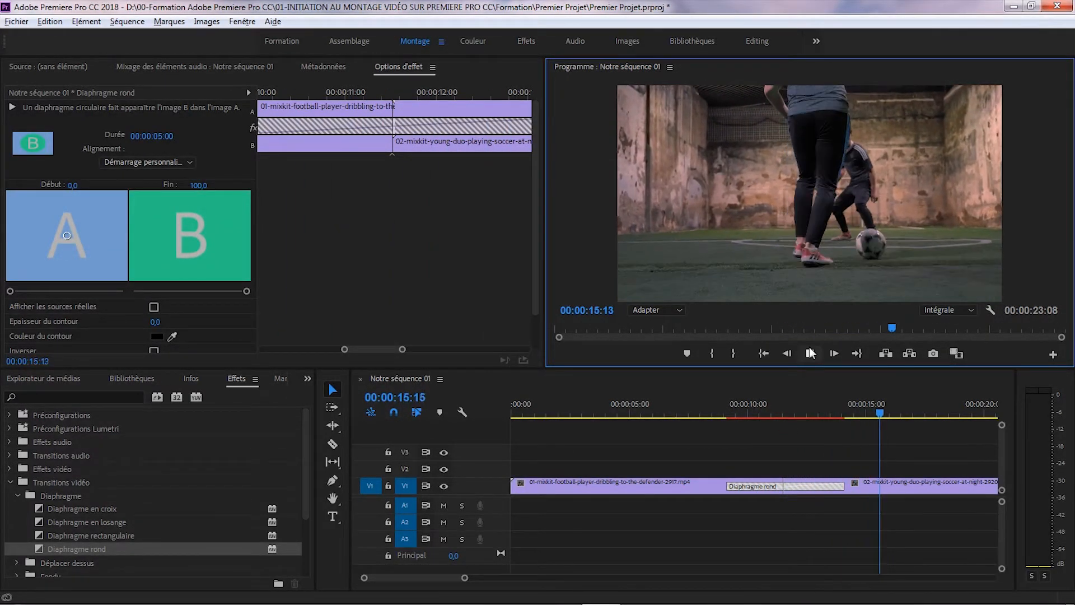
pyautogui.click(717, 417)
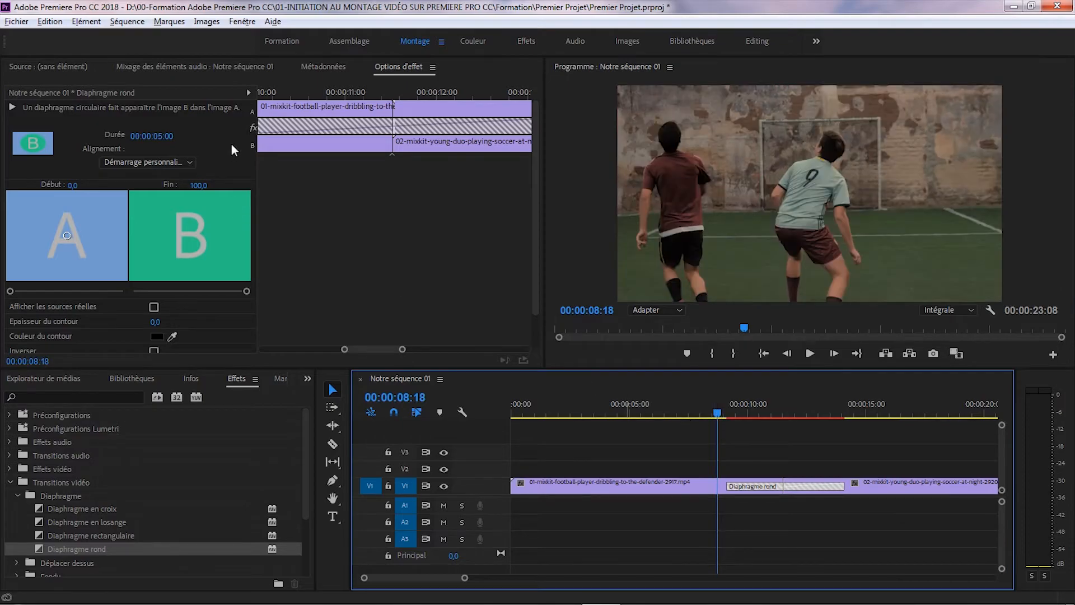
# - Set the transition's Durée to 00:00:01:00, play the sequence through it and return the playhead to 00:00:10:17
pyautogui.click(166, 137)
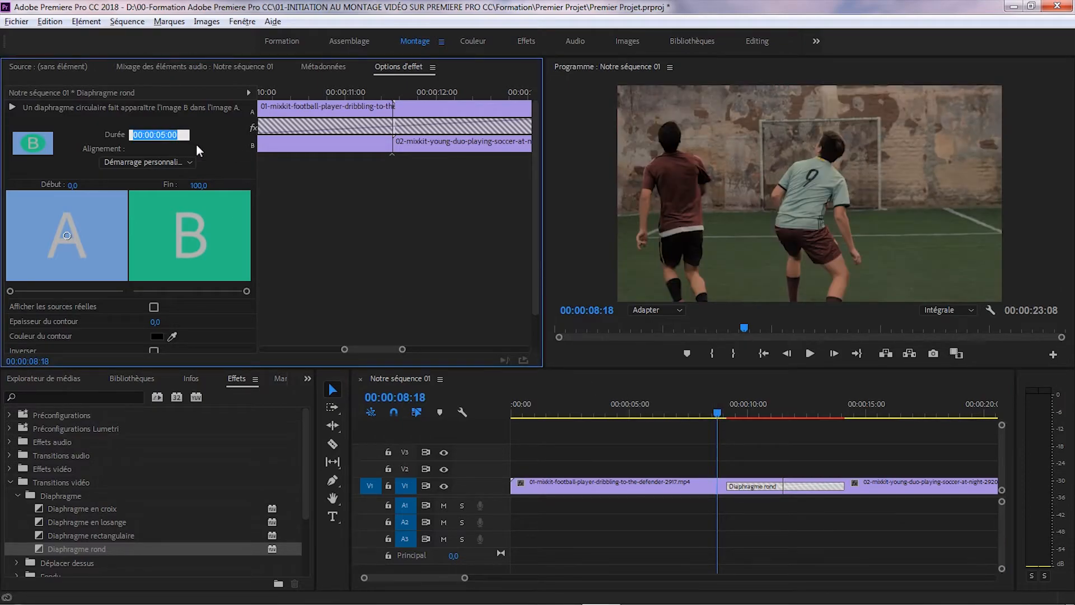
pyautogui.write('100')
pyautogui.press('Return')
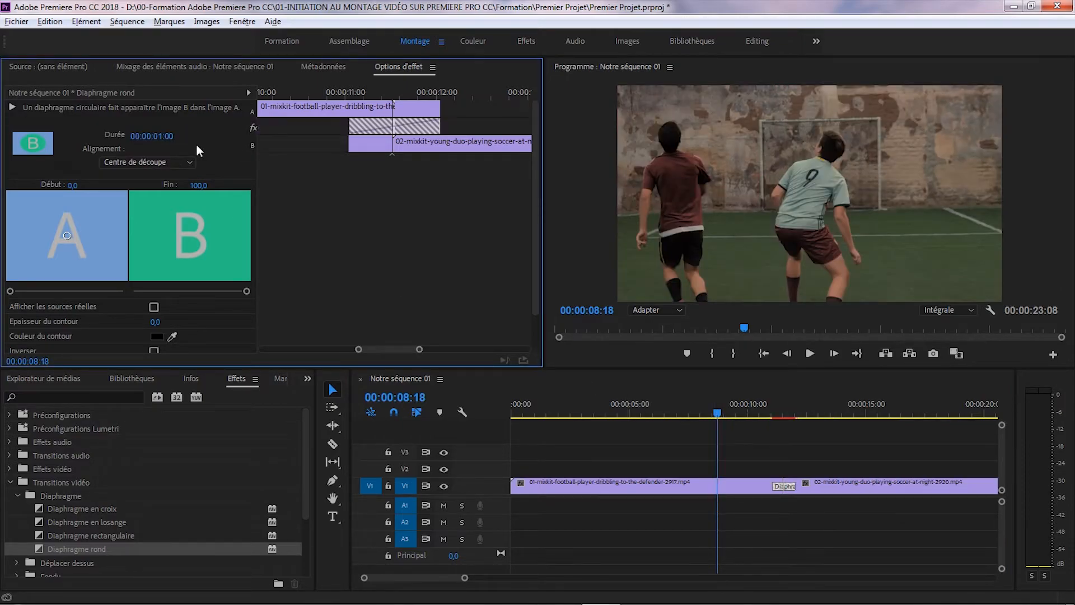
pyautogui.click(764, 413)
pyautogui.click(808, 355)
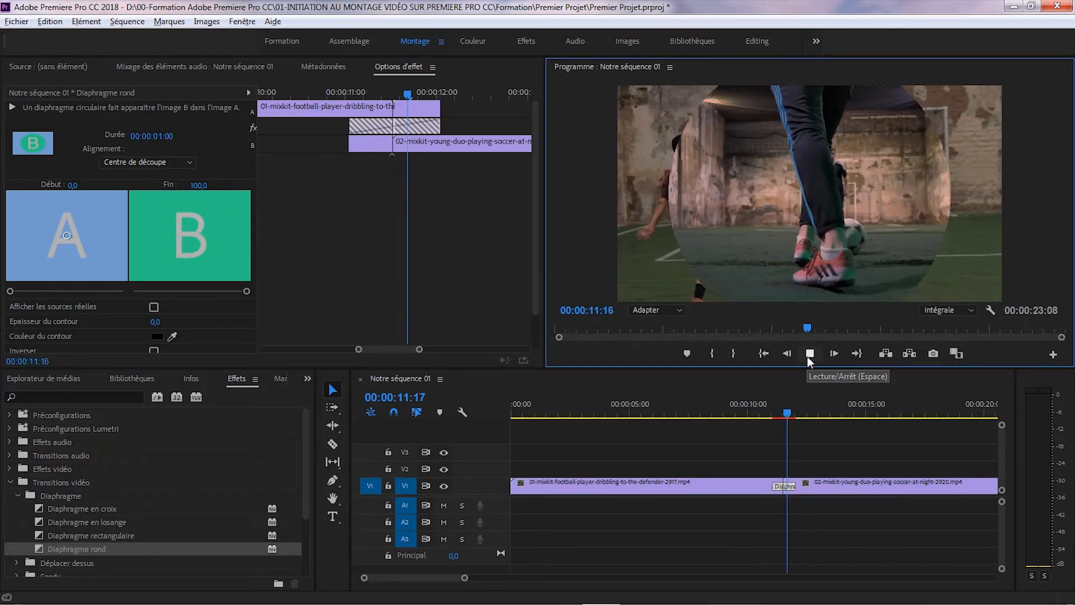
pyautogui.click(765, 414)
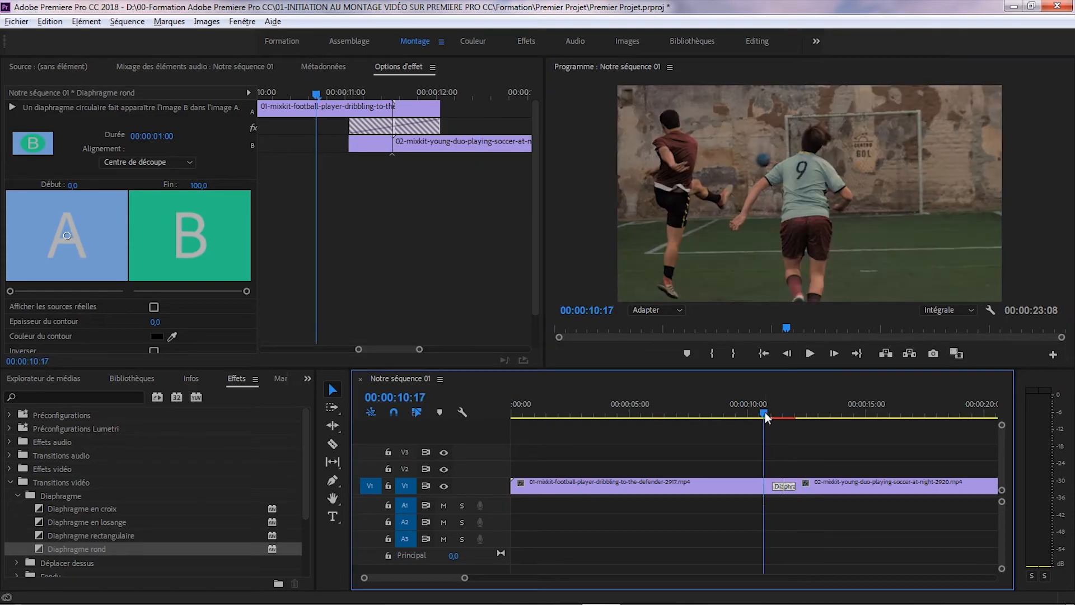
# - Try the Début de découpe and Fin de découpe alignments on the Diaphragme rond transition, and restore Centre de découpe
pyautogui.click(191, 164)
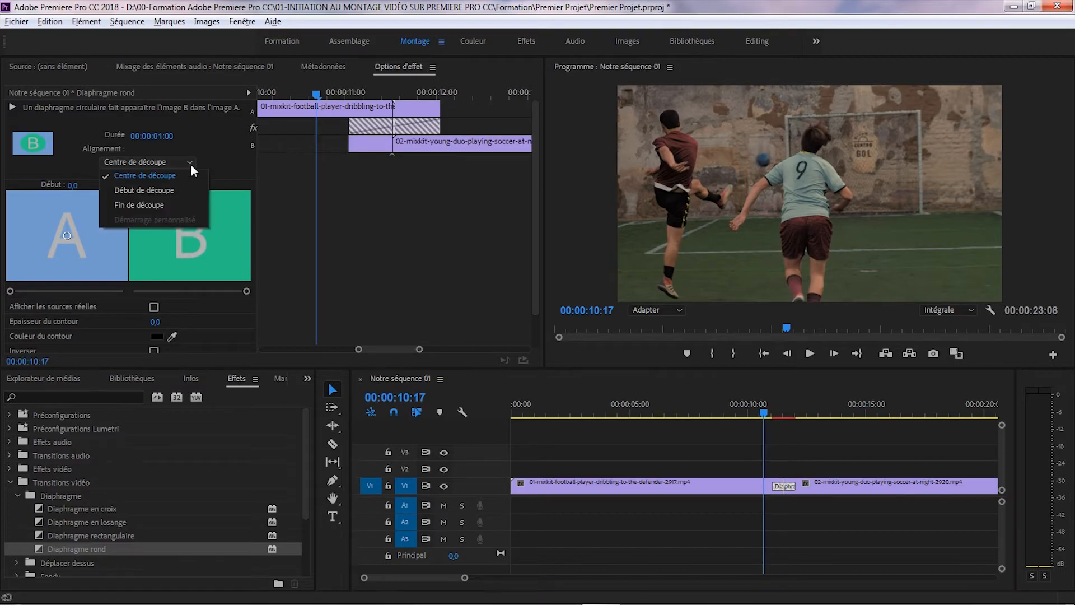
pyautogui.click(169, 189)
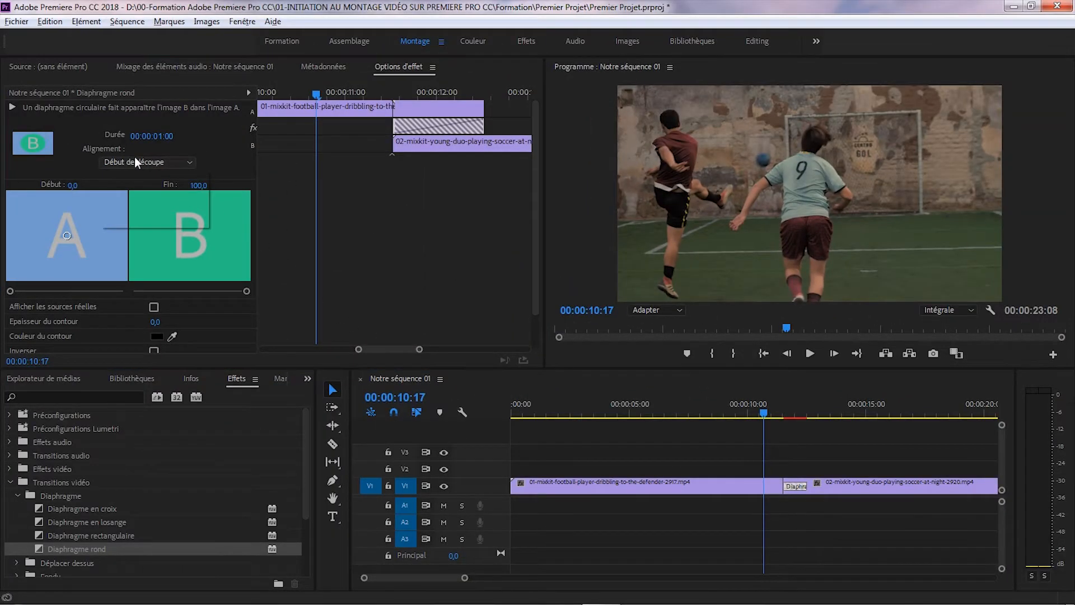
pyautogui.click(135, 162)
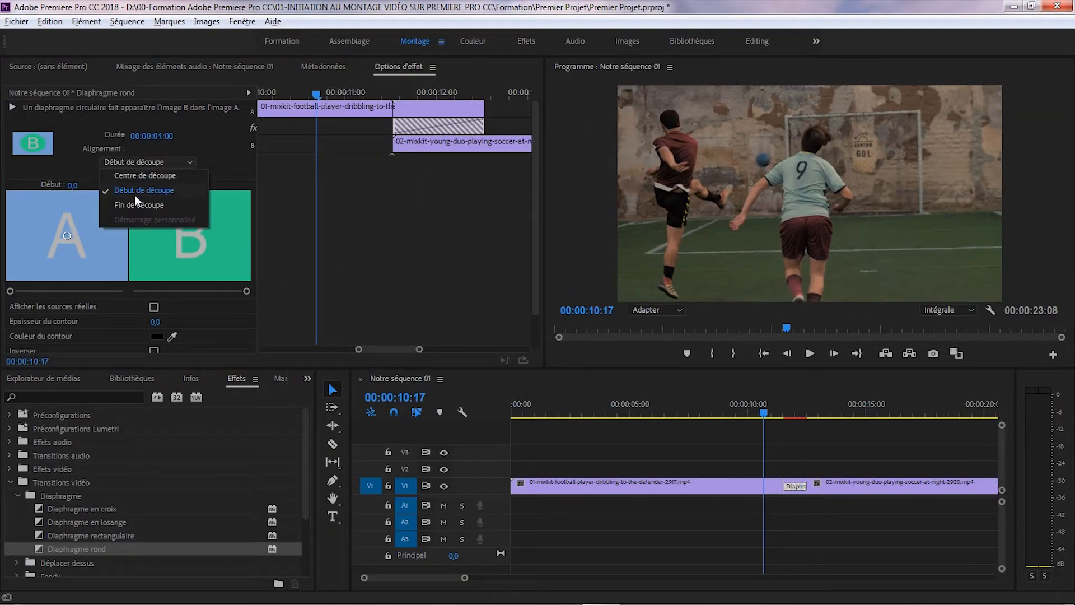
pyautogui.click(135, 206)
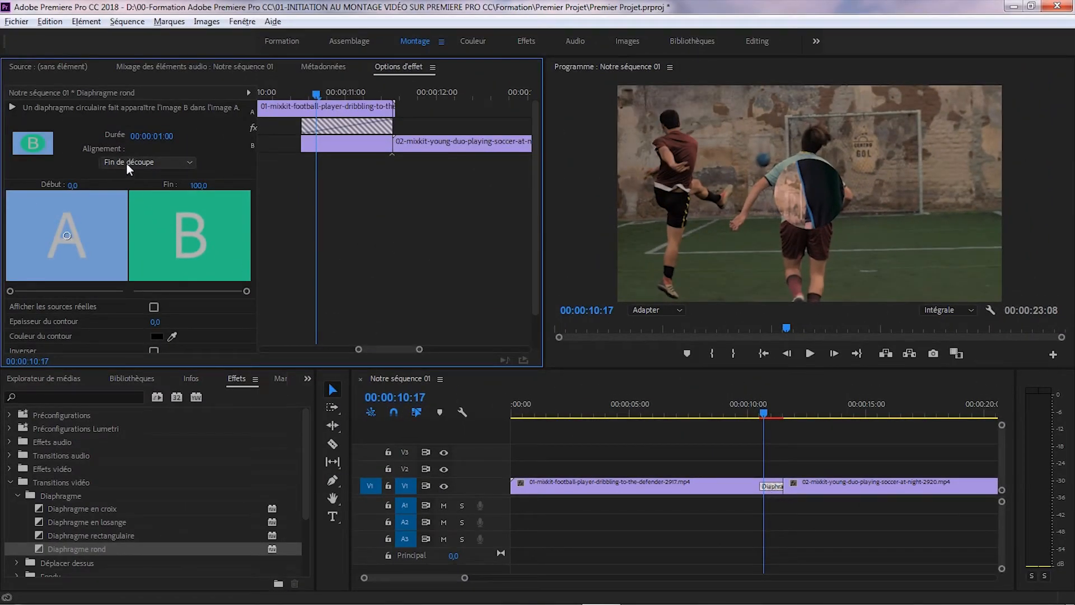
pyautogui.click(127, 164)
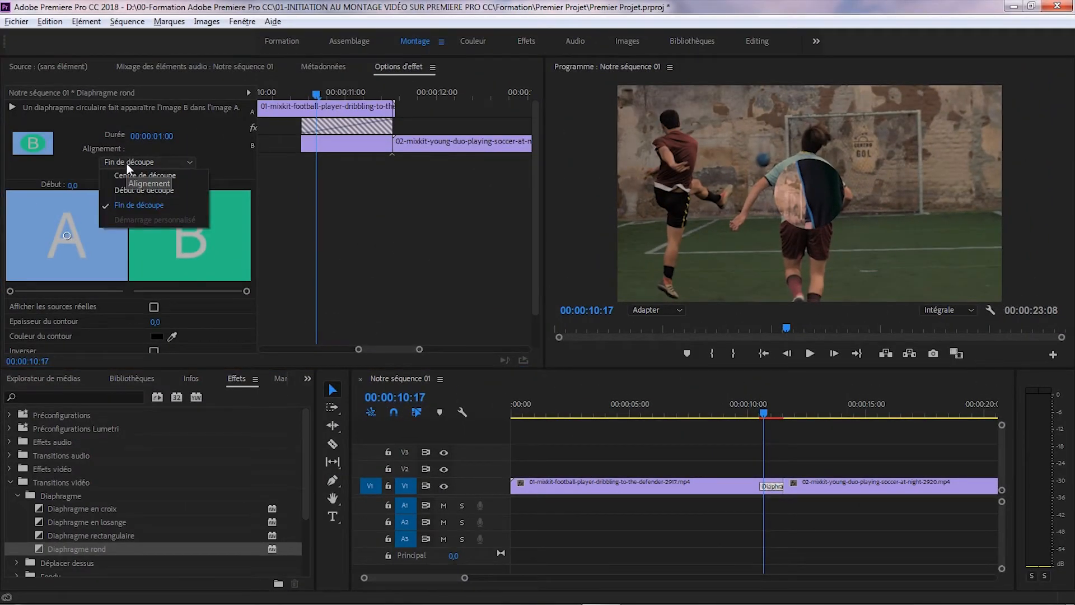
pyautogui.click(126, 176)
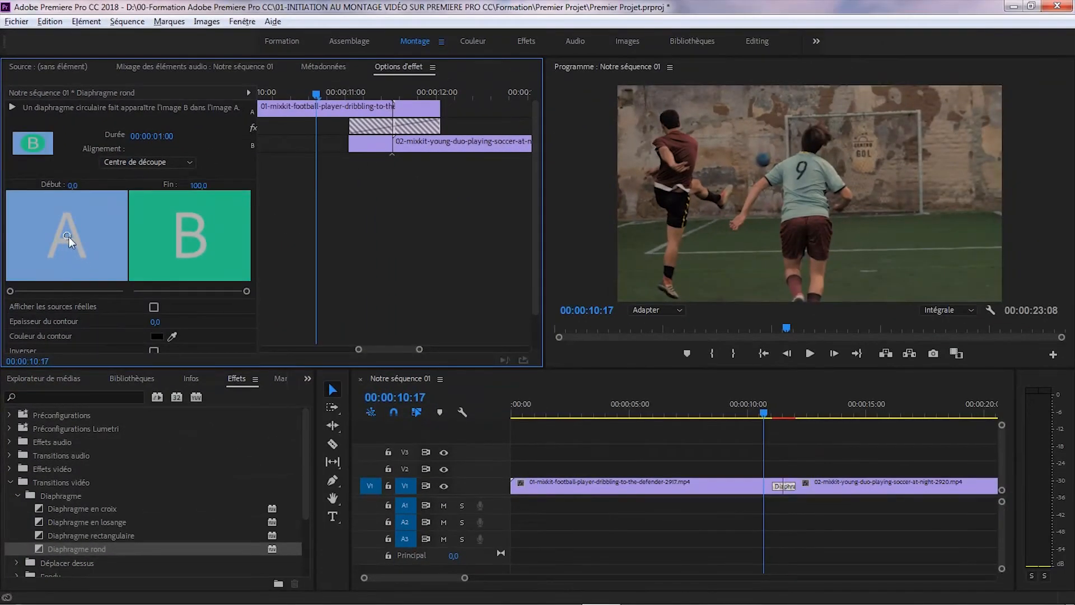
# - Play the sequence through the transition and return the playhead to 00:00:10:10
pyautogui.click(810, 354)
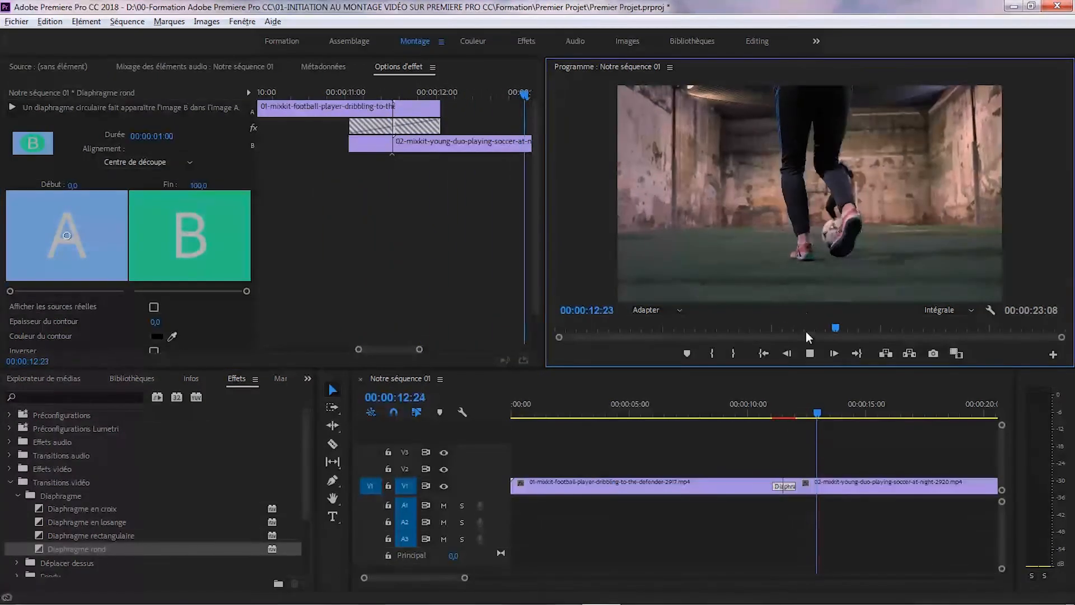
pyautogui.click(811, 353)
pyautogui.click(759, 415)
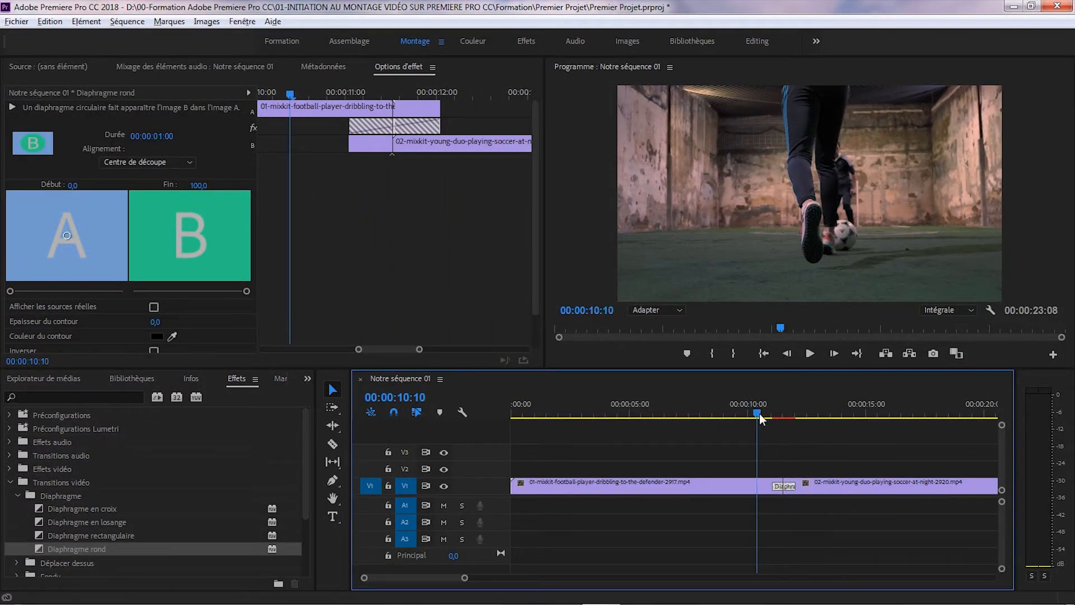
# - Move the transition's circle centre to the upper-right corner of image A and play the sequence through the transition
pyautogui.click(68, 235)
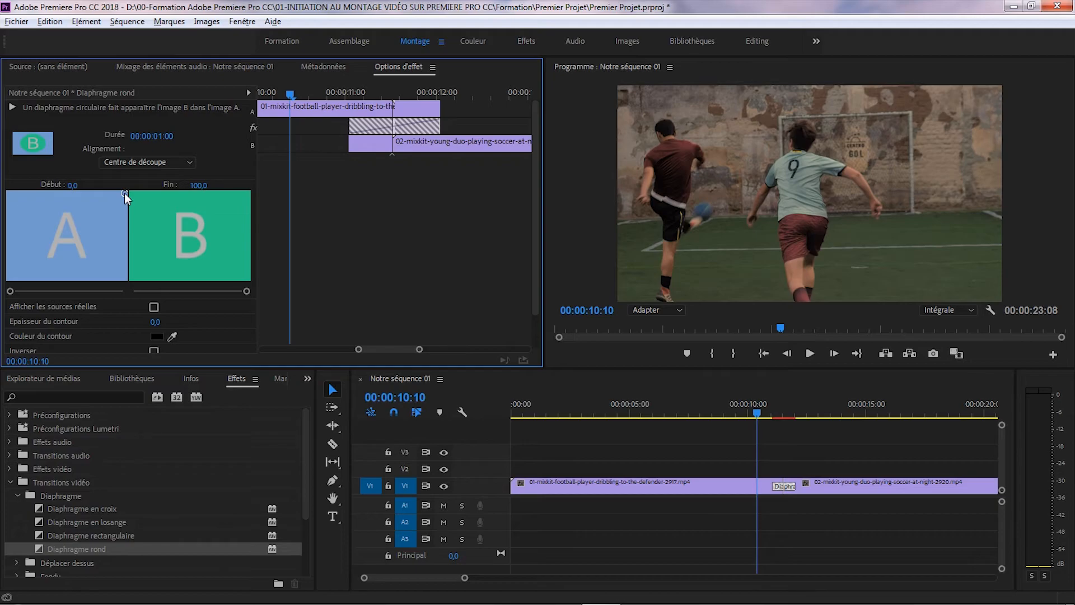
pyautogui.click(810, 354)
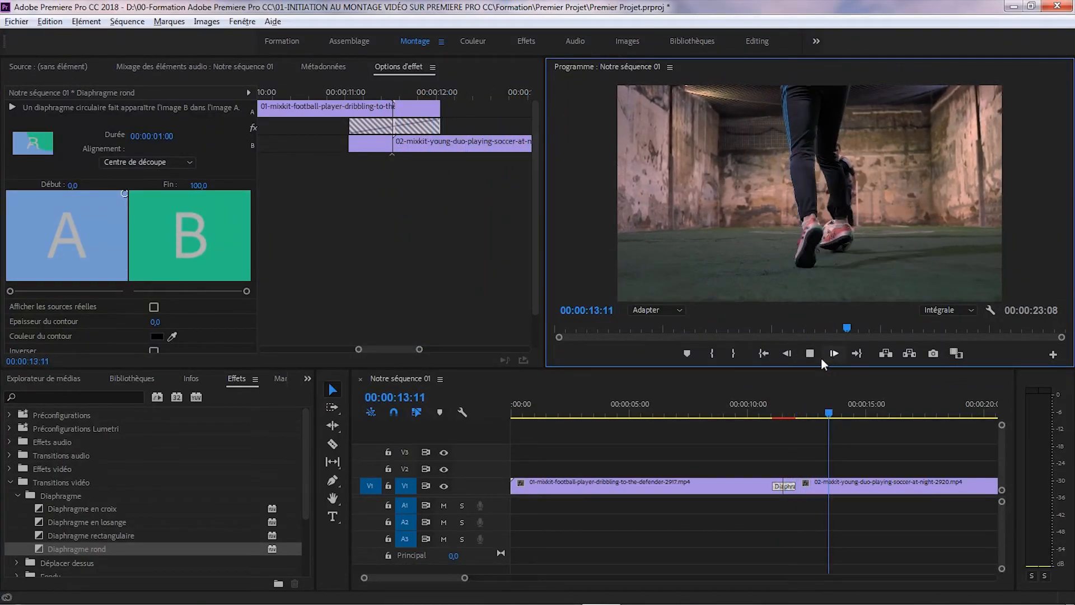
pyautogui.click(810, 355)
# - Move the circle centre to the lower-left corner of image A and play the sequence from just before the transition
pyautogui.click(121, 192)
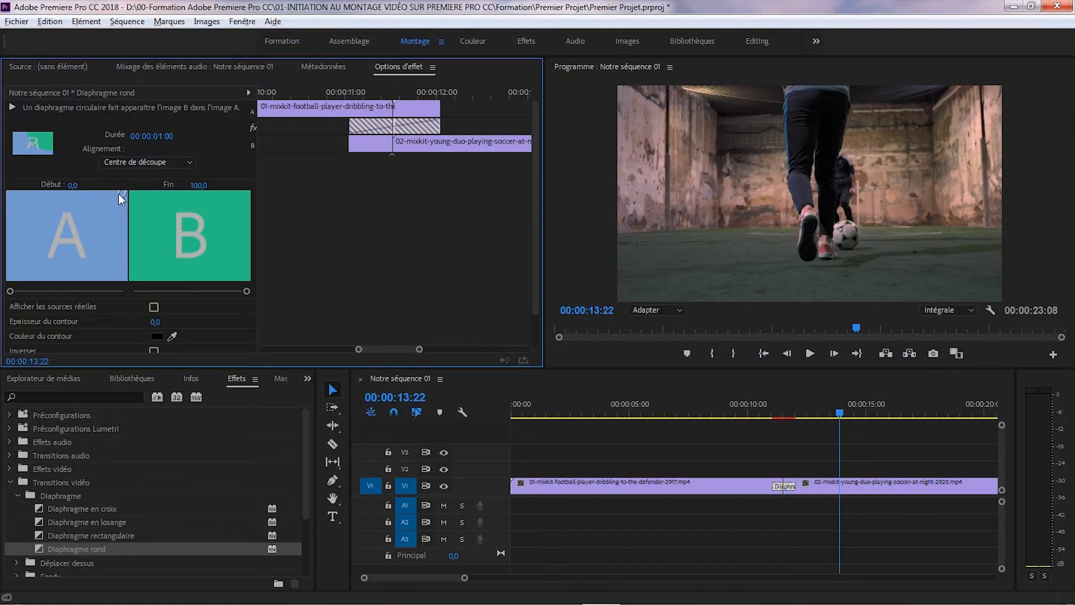
pyautogui.moveTo(31, 280); pyautogui.dragTo(10, 280)
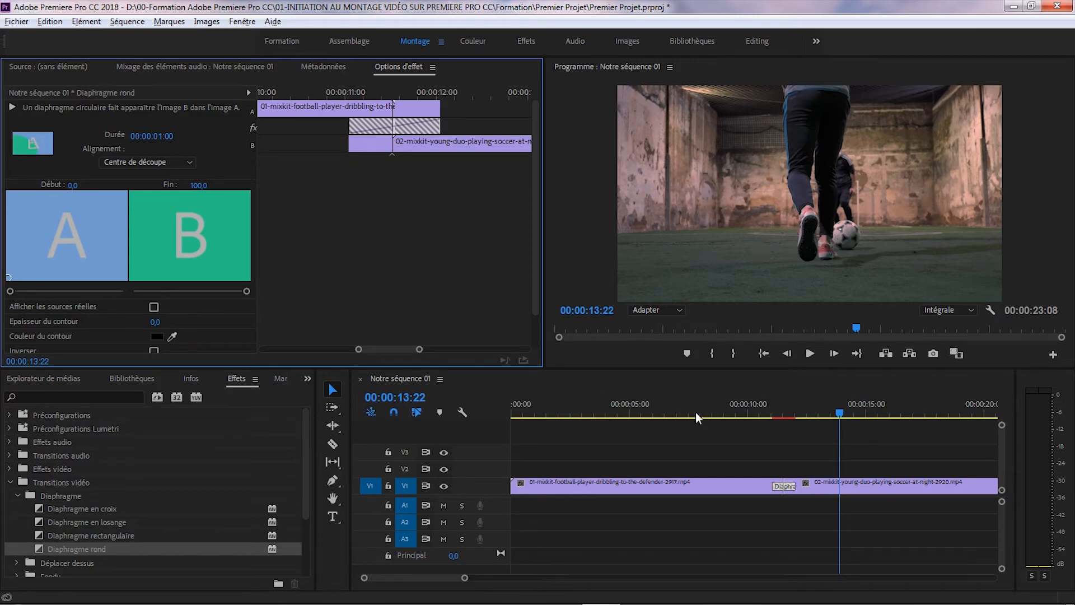
pyautogui.click(761, 414)
pyautogui.click(810, 354)
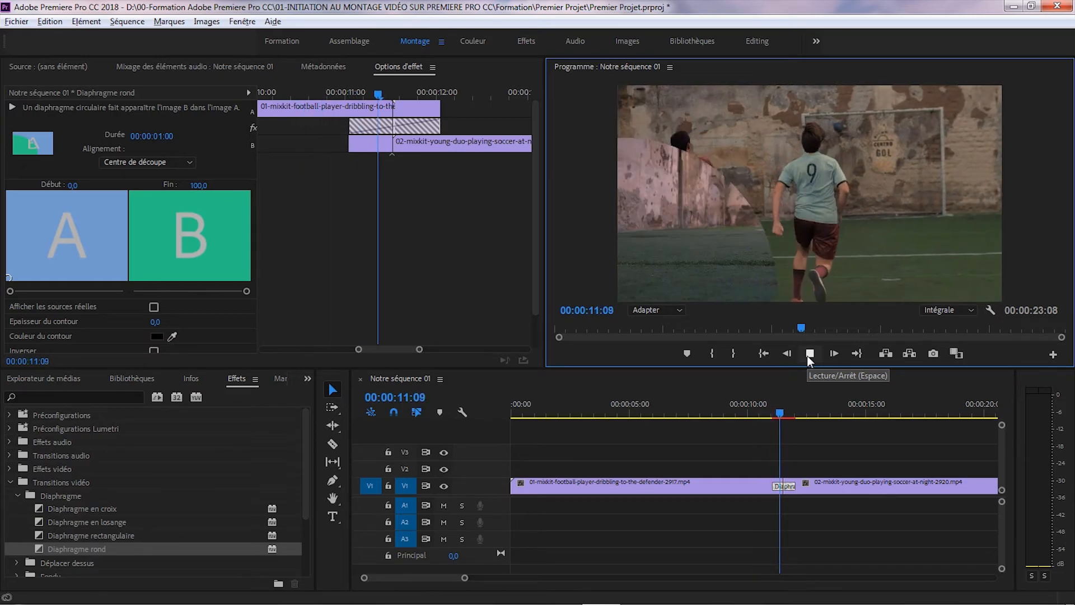
pyautogui.click(809, 353)
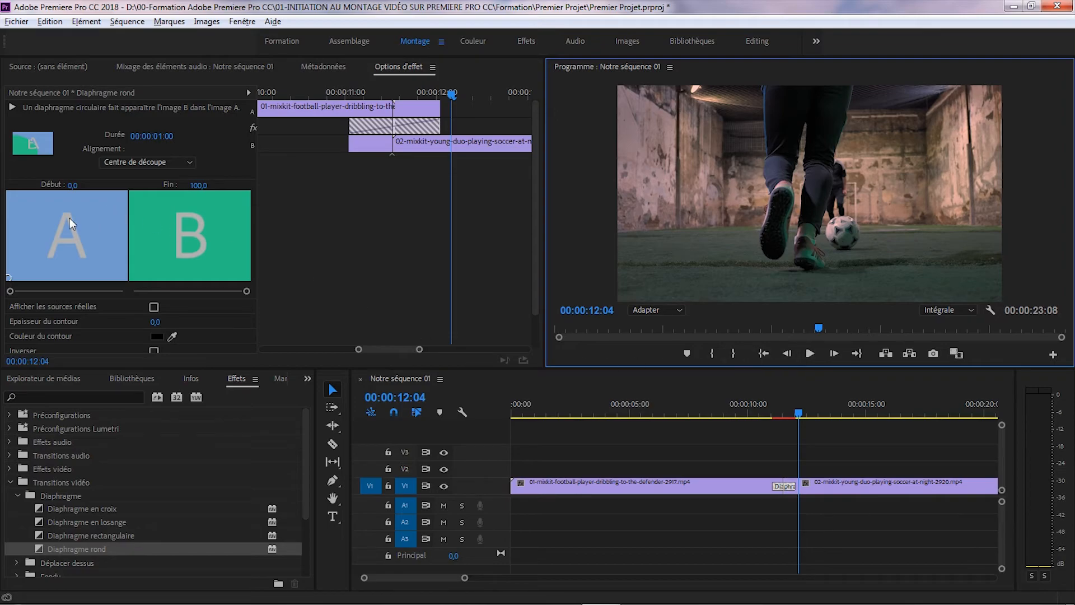
# - Move the circle centre back to the middle of image A and place the playhead at 00:00:11:21 within the transition
pyautogui.moveTo(10, 280); pyautogui.dragTo(39, 250)
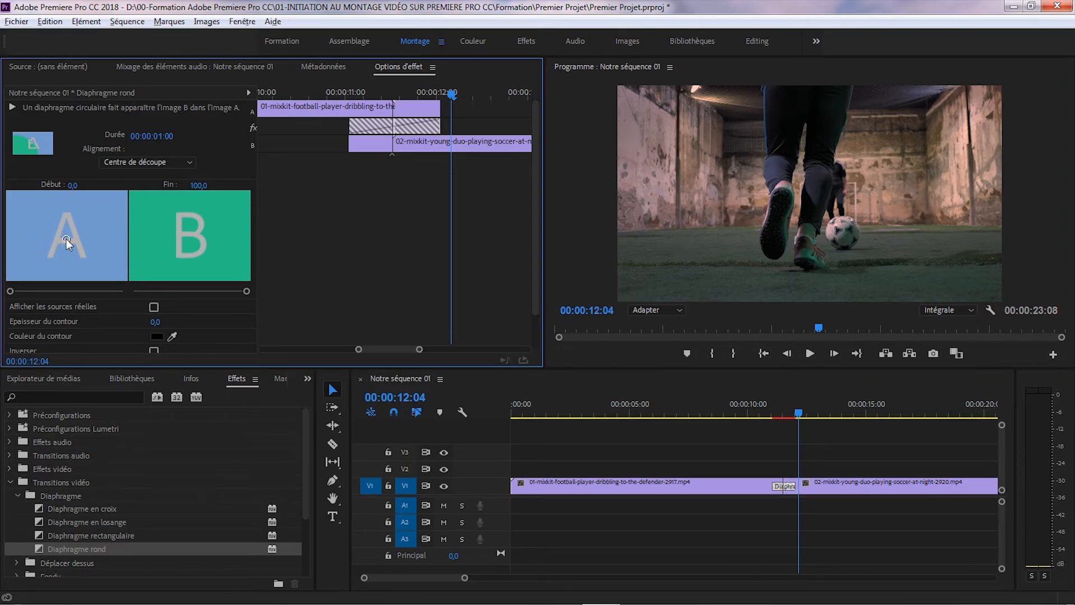
pyautogui.moveTo(533, 288); pyautogui.dragTo(529, 334)
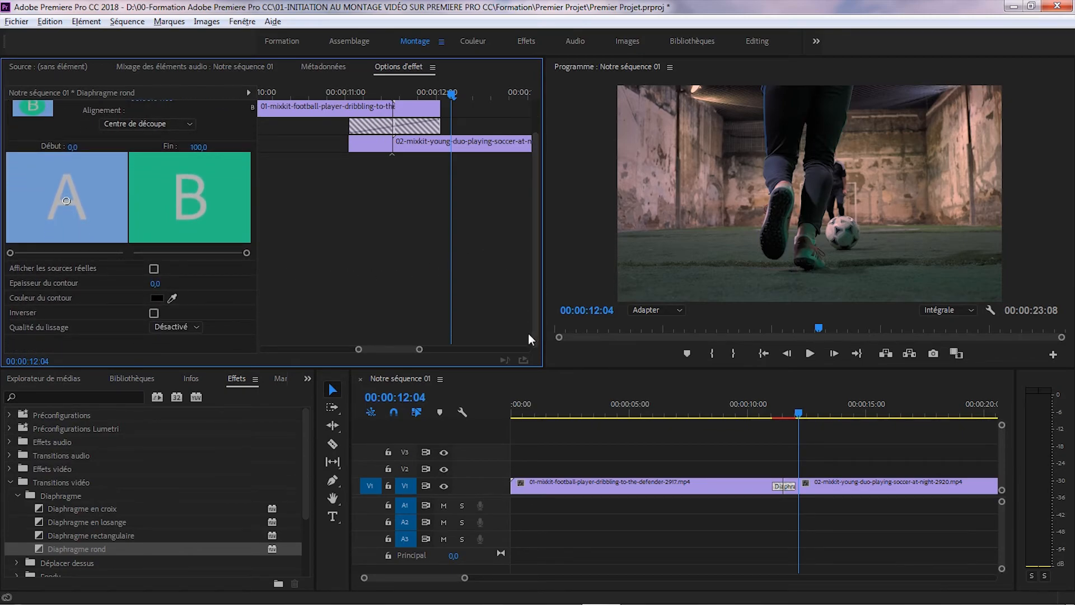
pyautogui.click(795, 416)
pyautogui.moveTo(794, 416); pyautogui.dragTo(792, 417)
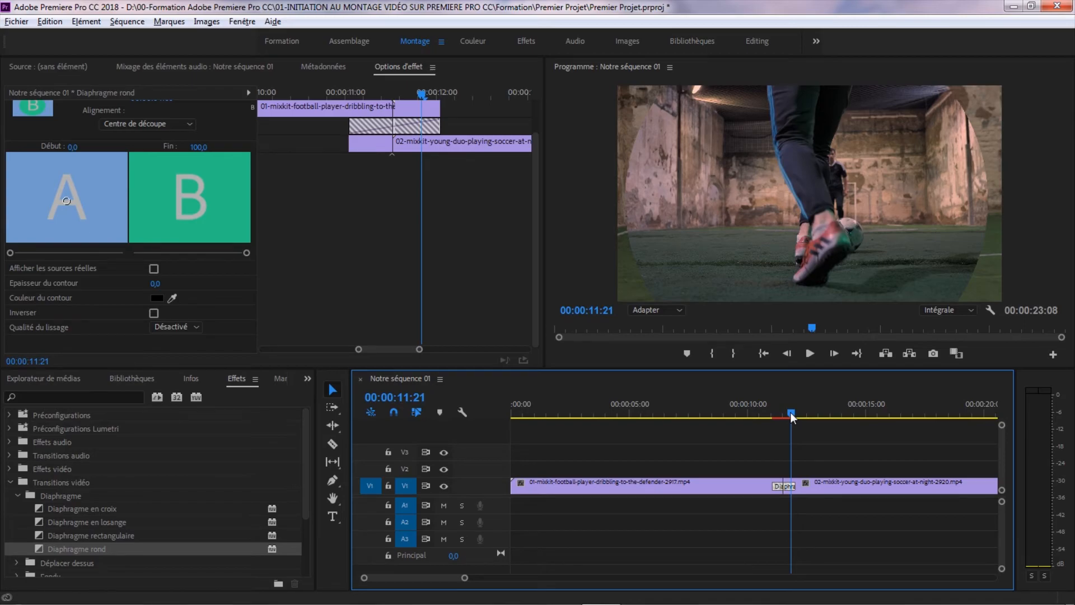
# - Set the transition's Epaisseur du contour to 3 and its Couleur du contour to white (FFFFFF)
pyautogui.click(156, 284)
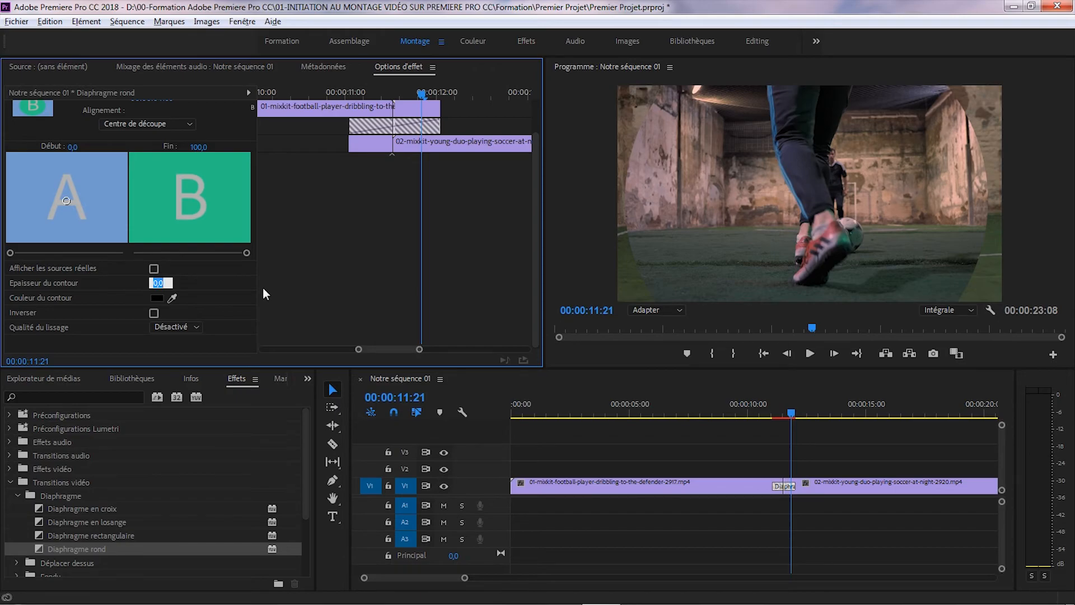
pyautogui.write('3')
pyautogui.press('Return')
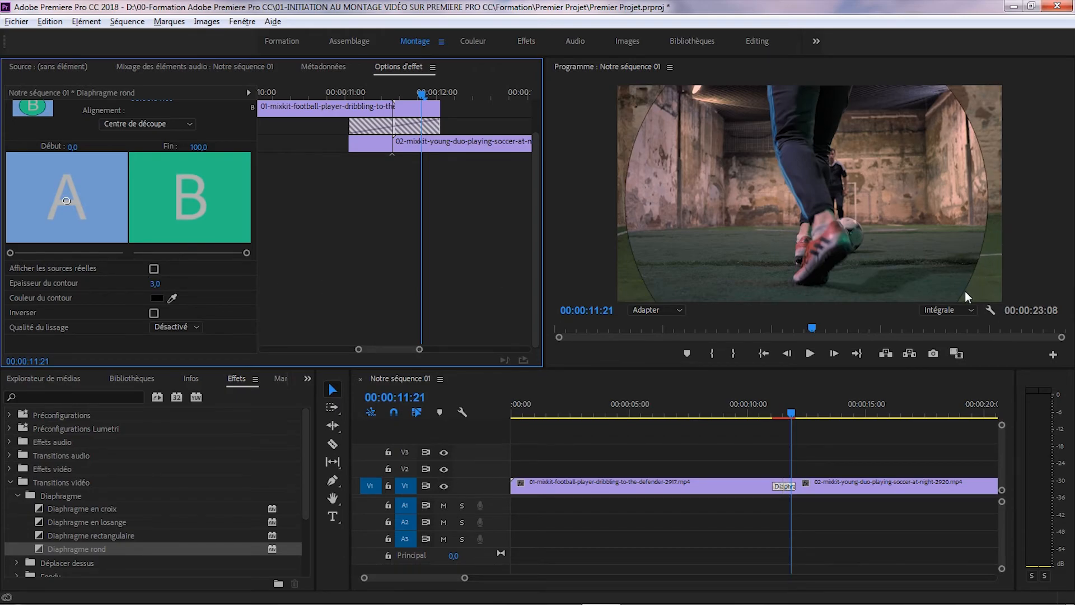
pyautogui.click(157, 298)
pyautogui.moveTo(460, 329); pyautogui.dragTo(360, 459)
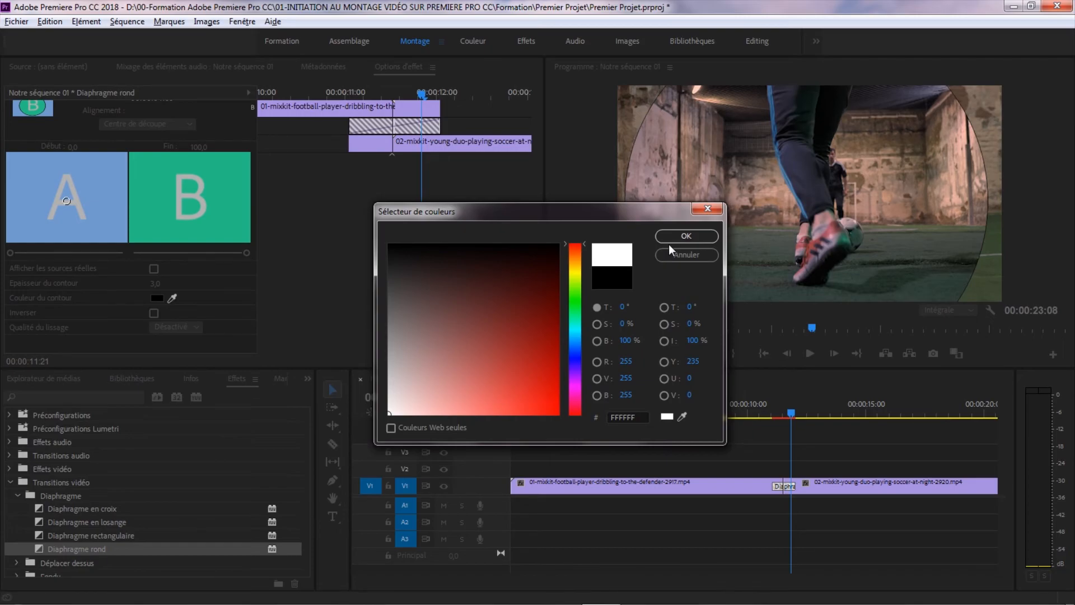
pyautogui.click(691, 235)
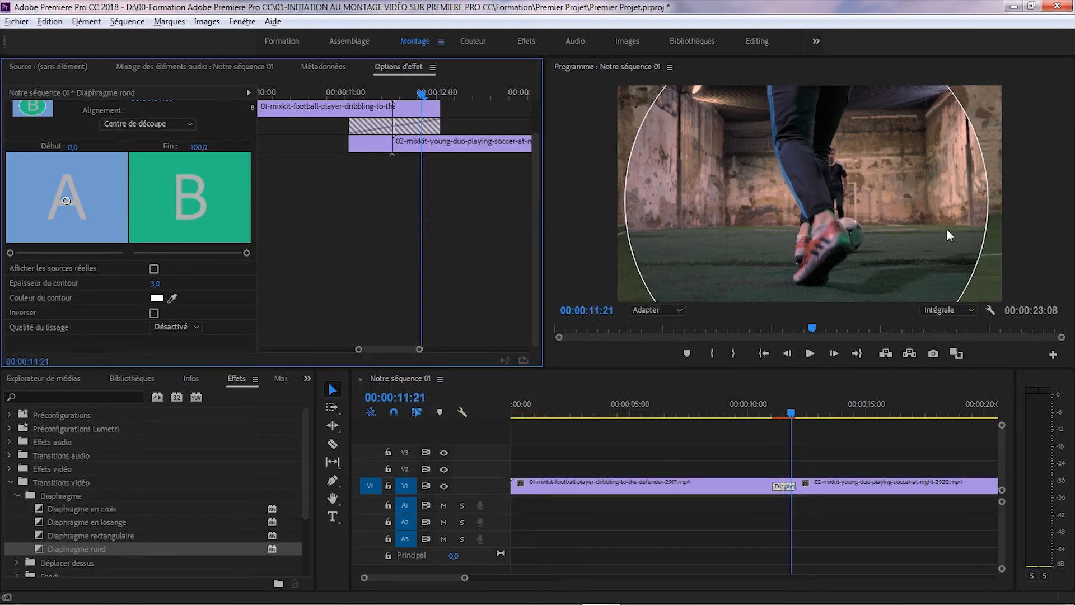
# - Try the Inverser option and turn it back off, and set Epaisseur du contour to 0, keeping Qualité du lissage at Désactivé
pyautogui.click(154, 313)
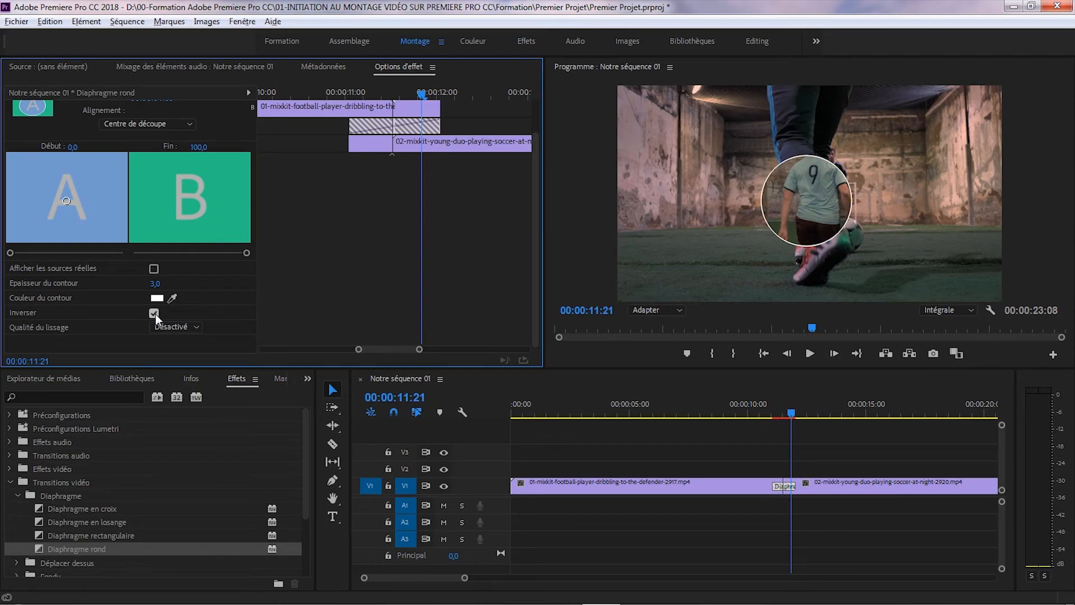
pyautogui.click(154, 313)
pyautogui.click(155, 283)
pyautogui.write('0')
pyautogui.press('Return')
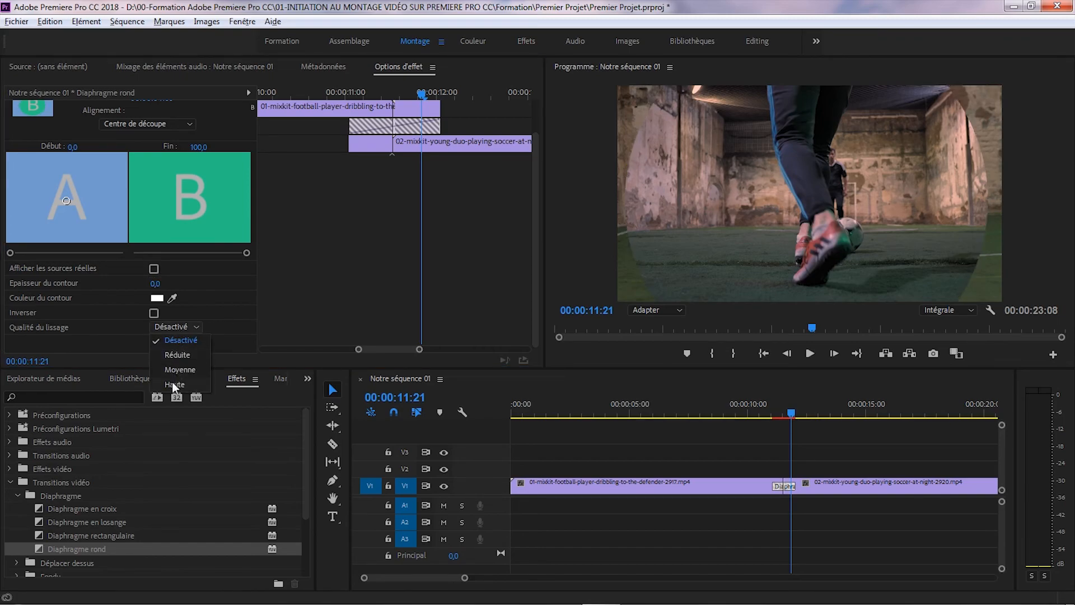
pyautogui.click(224, 294)
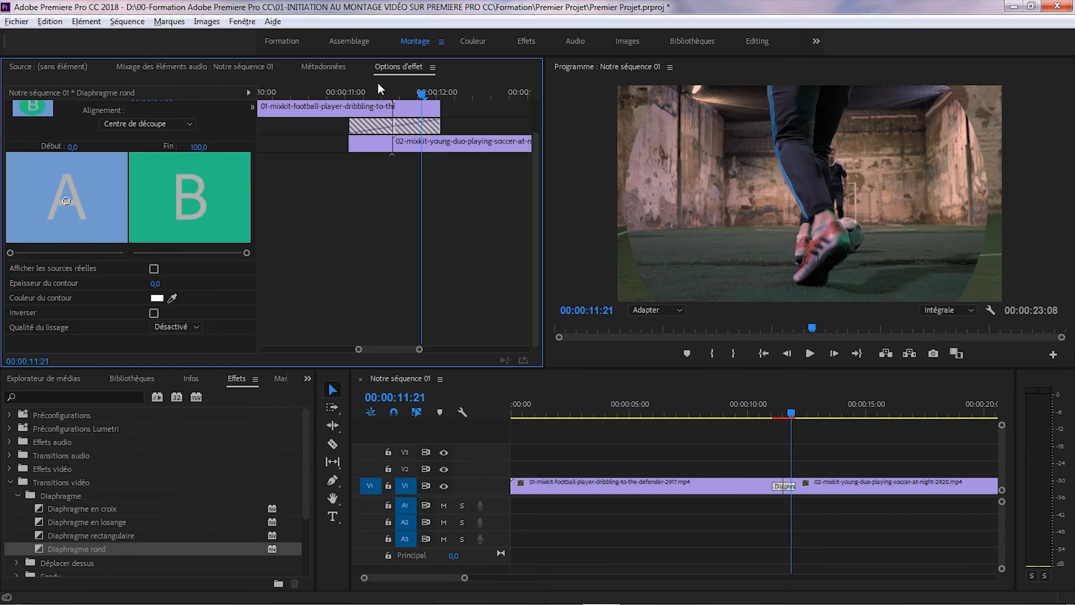
# - Hide the transition's timeline view in the effect options and delete both clips with their transition from V1
pyautogui.click(248, 92)
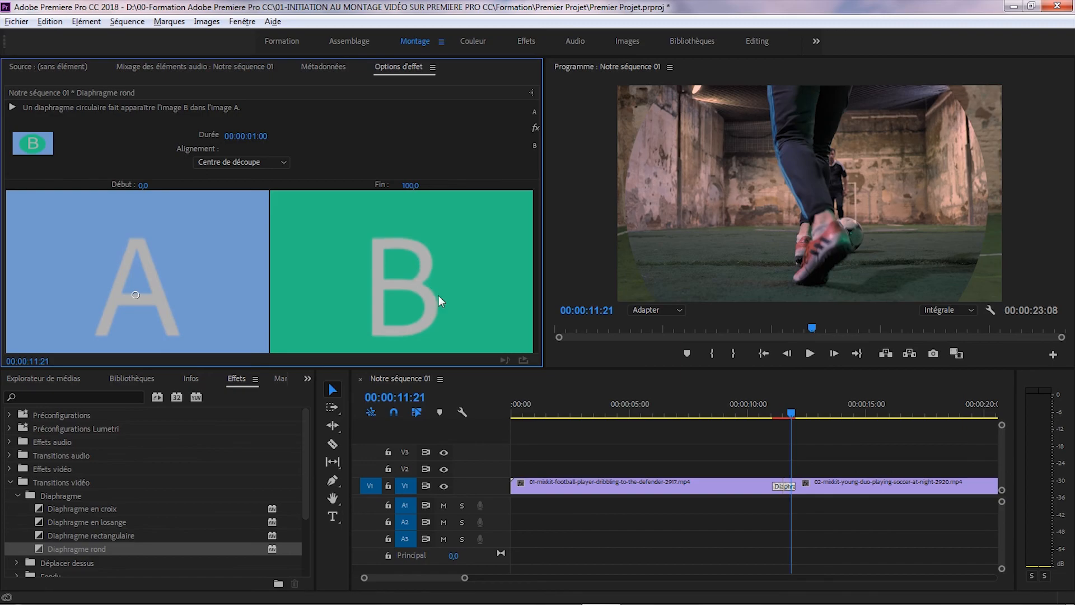
pyautogui.moveTo(761, 539); pyautogui.dragTo(863, 476)
pyautogui.press('Delete')
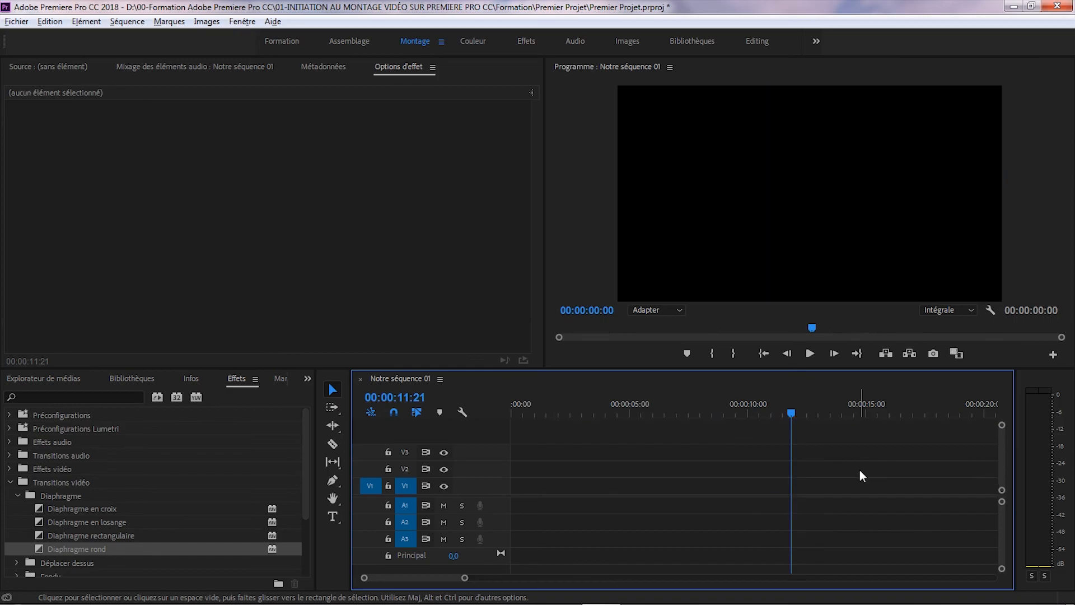